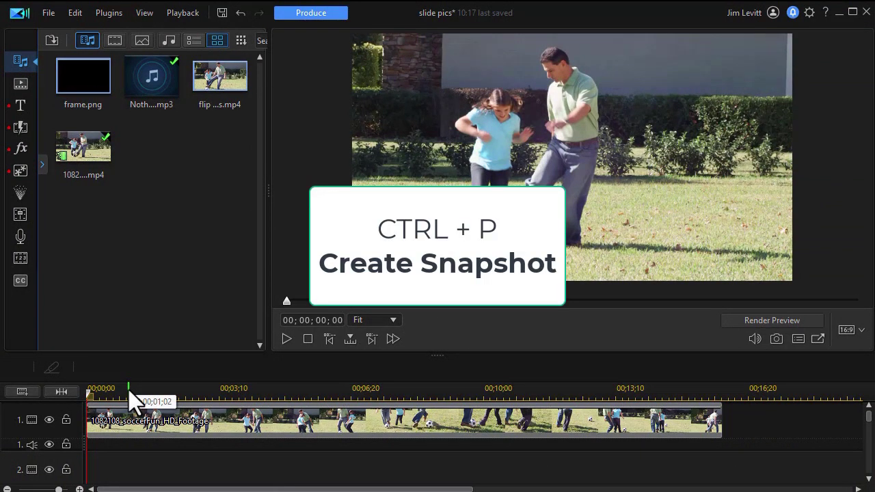
Save snapshots photo1 and photo2 of the soccer footage, one second apart
key(ctrl+p)
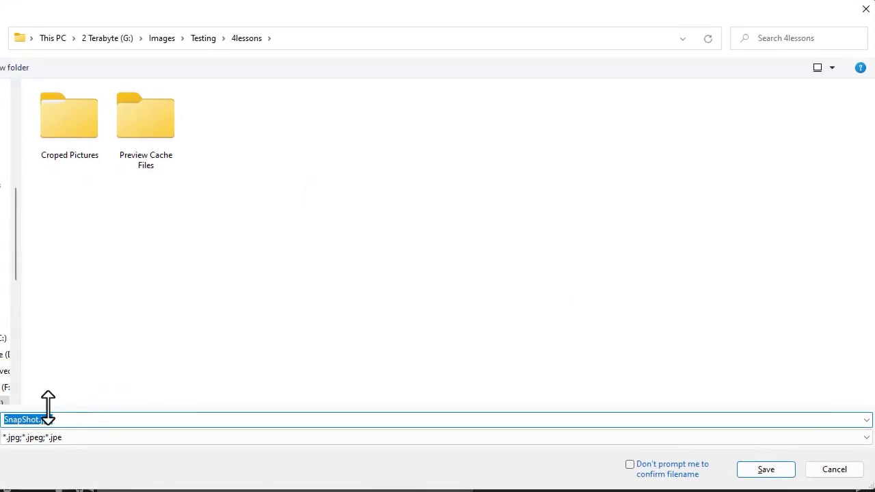
text(photo1)
key(Return)
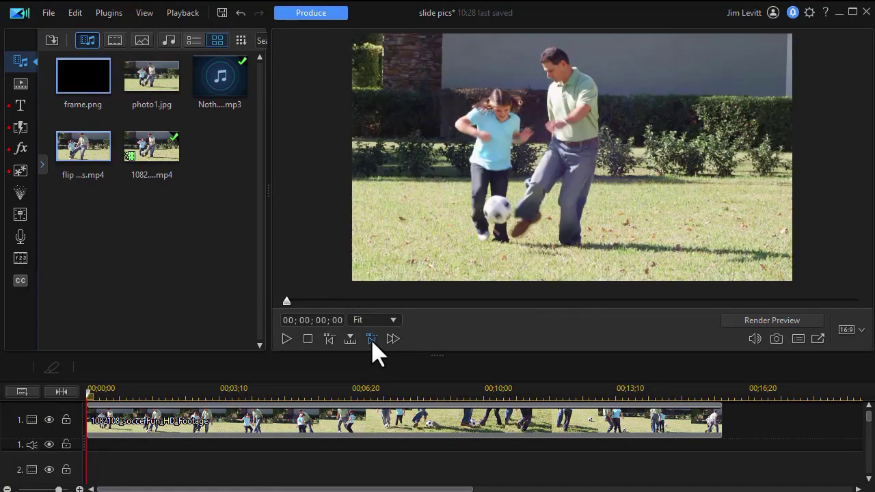
click(371, 339)
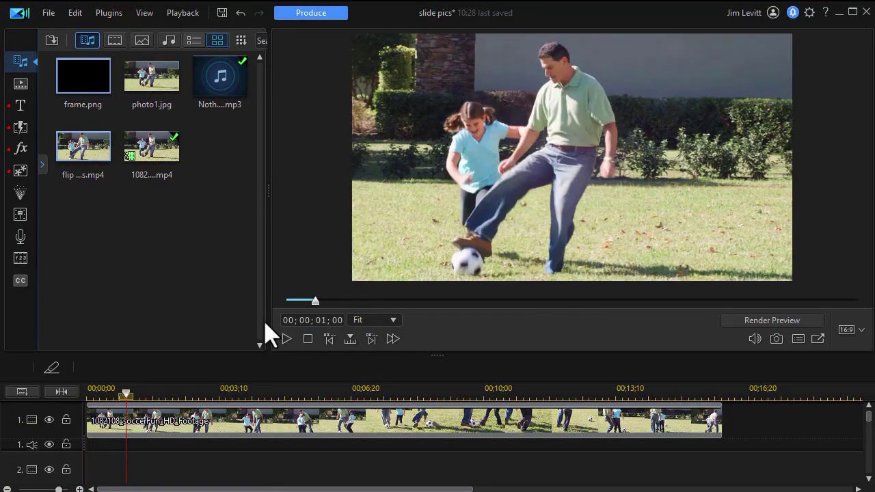
key(ctrl+p)
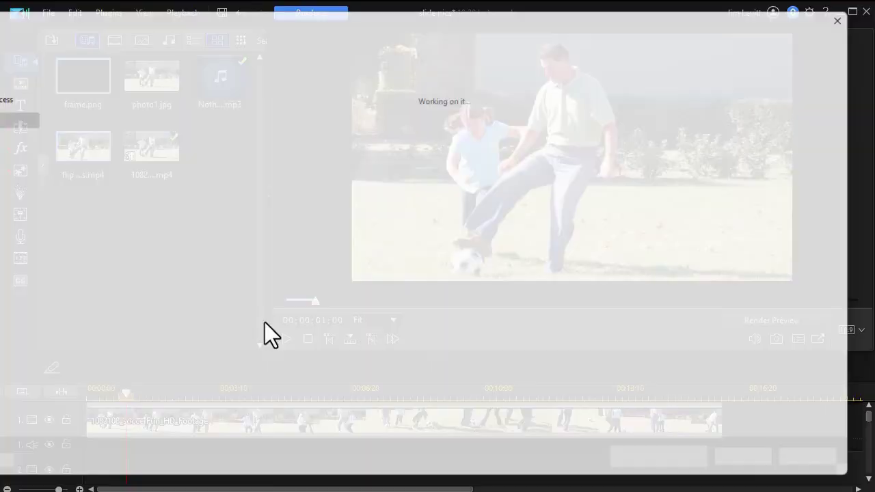
text(p)
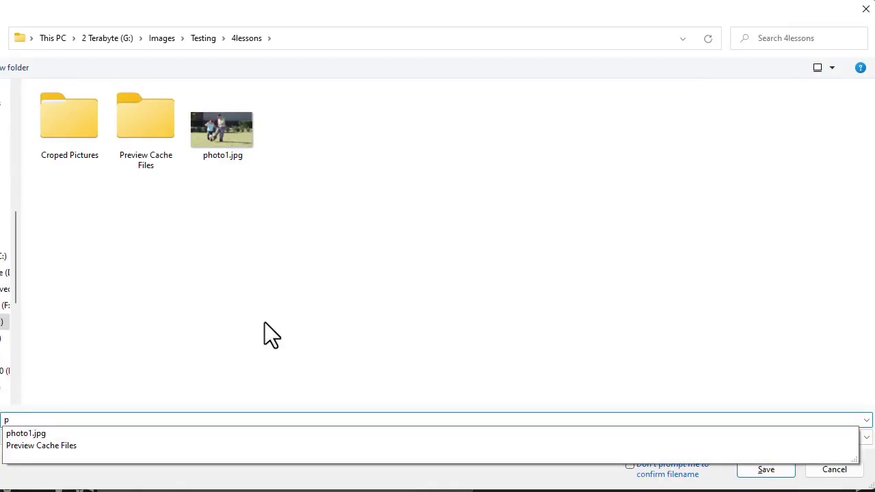
text(hoto2)
key(Return)
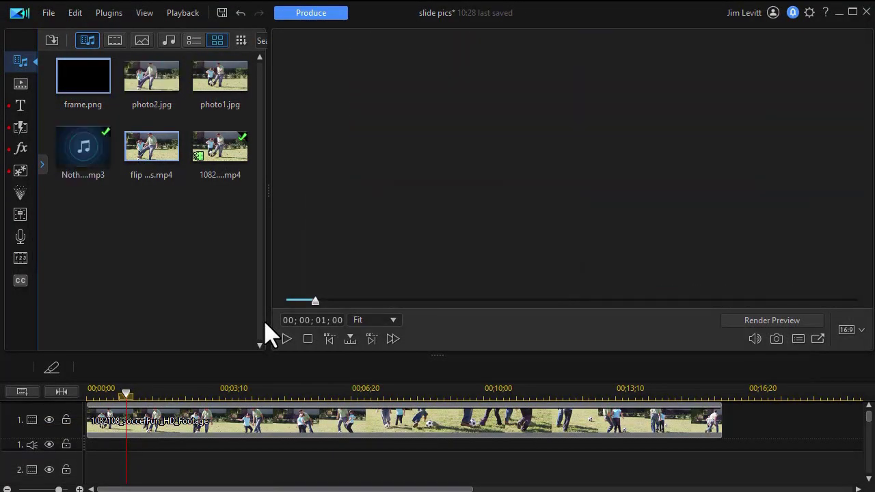
Save a third snapshot as photo3 and move the playhead to the five-second mark
key(space)
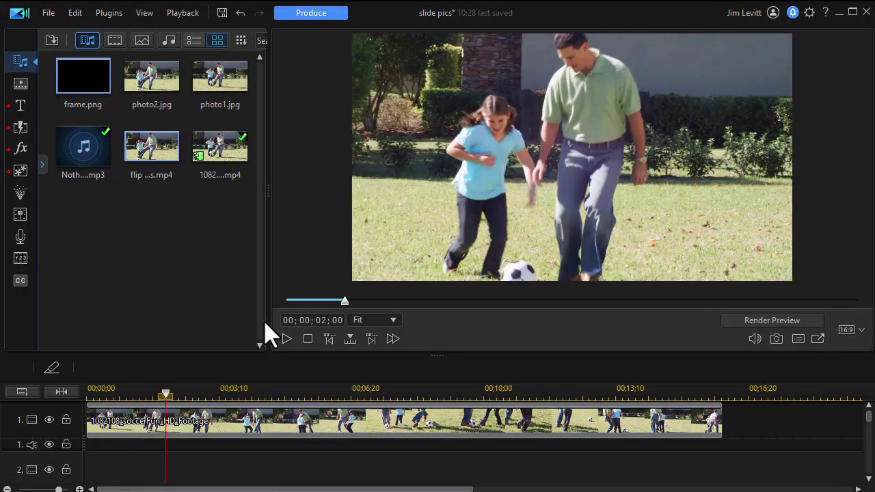
key(ctrl+alt+s)
text(phot)
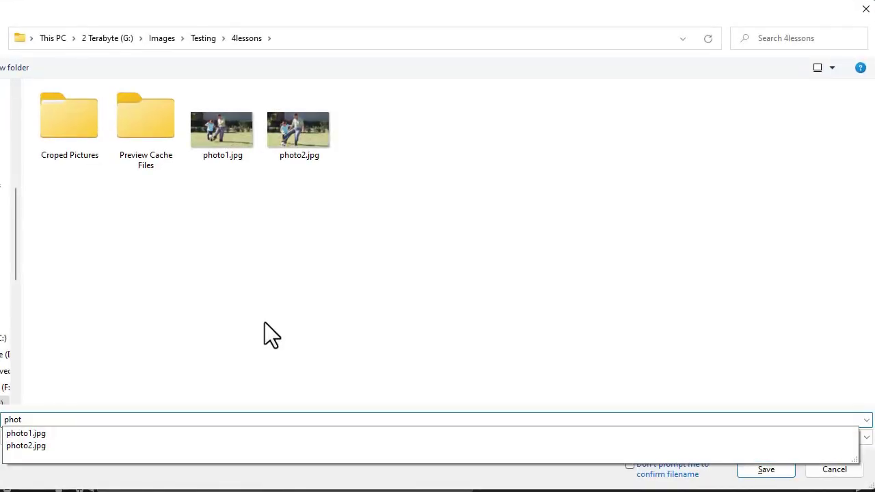
text(3)
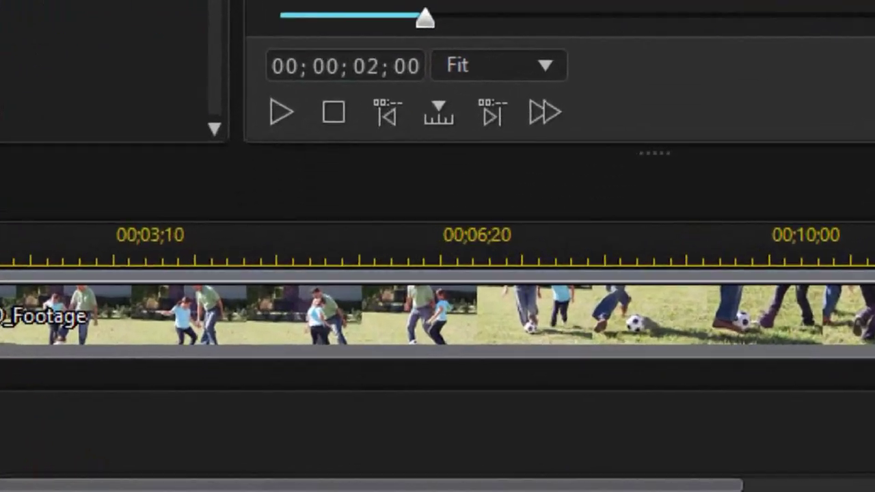
click(285, 394)
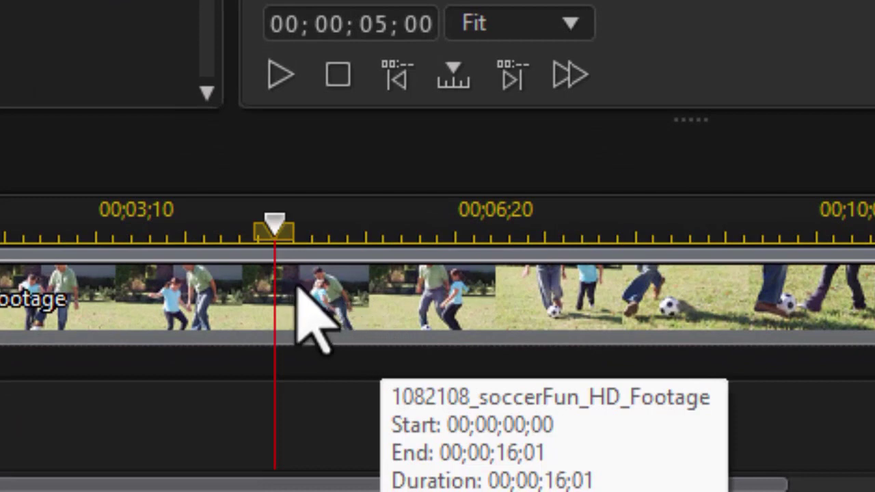
Add a magenta clip marker to the soccer clip at the five-second playhead
right_click(273, 259)
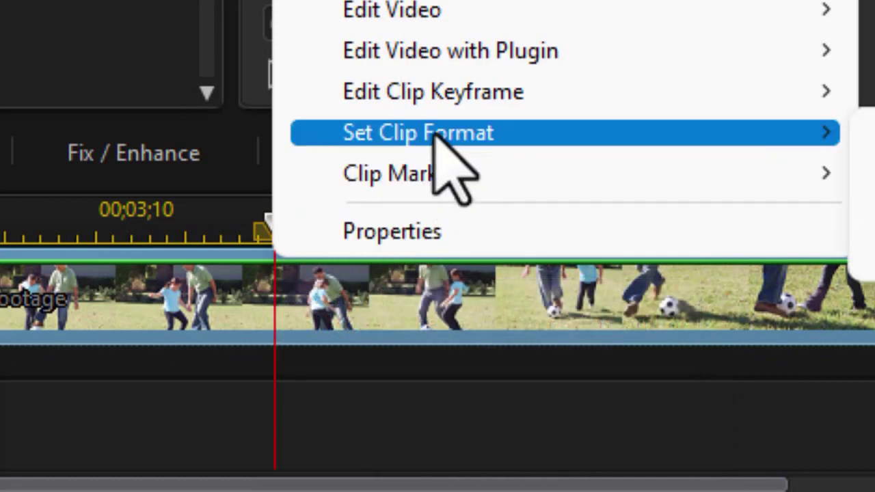
mouse_move(329, 211)
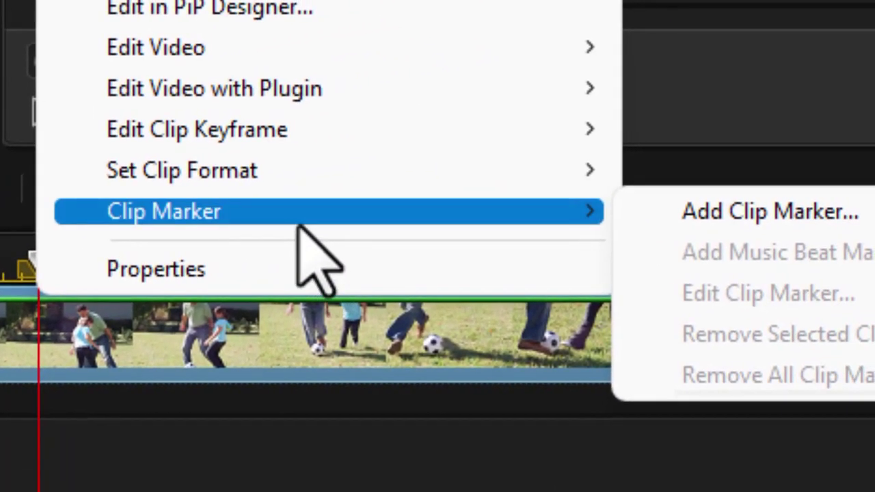
click(701, 222)
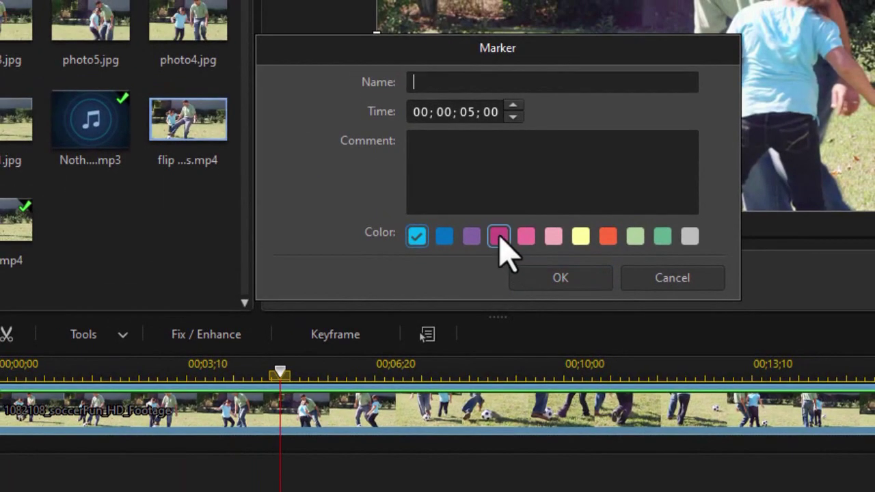
click(497, 228)
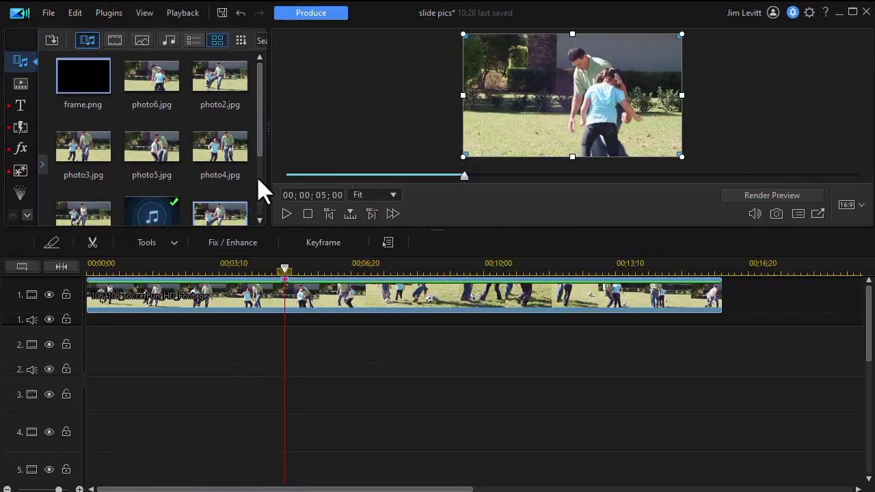
Place photo1 on track 7, photo2 on track 6 and photo3 on track 5 at the timeline start
drag(263, 156, 262, 211)
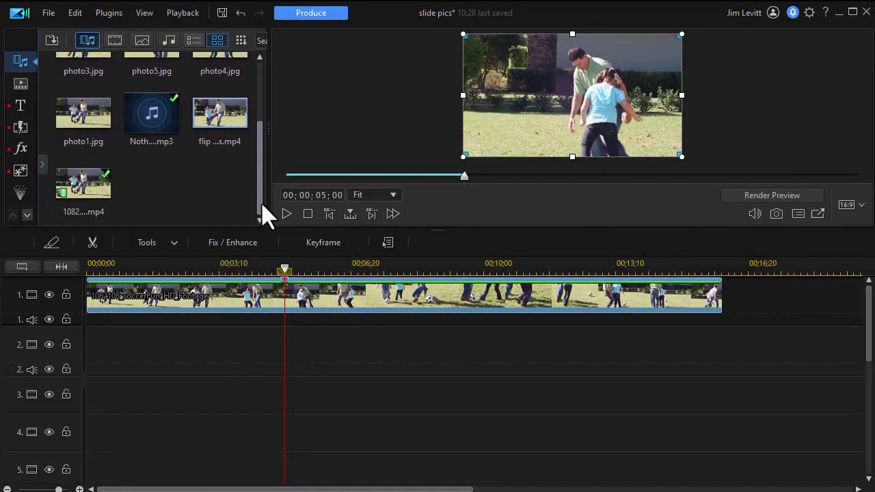
drag(90, 119, 123, 472)
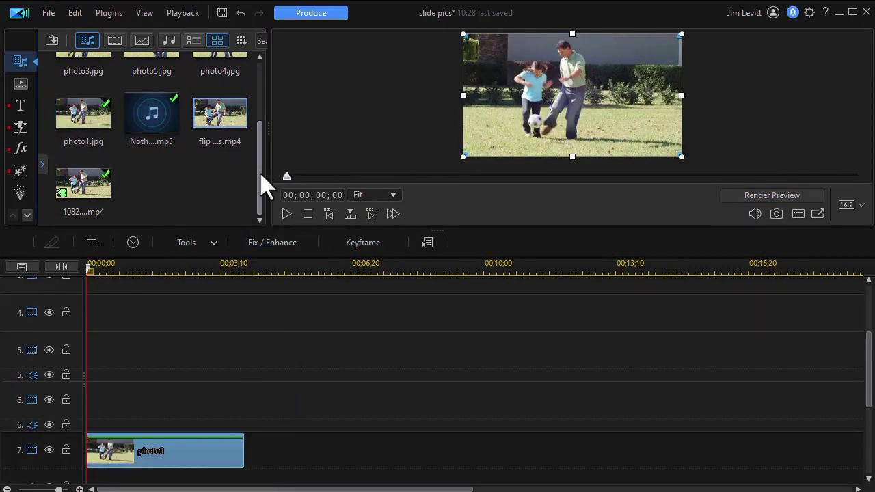
drag(263, 179, 250, 130)
scroll(249, 123, up, 1)
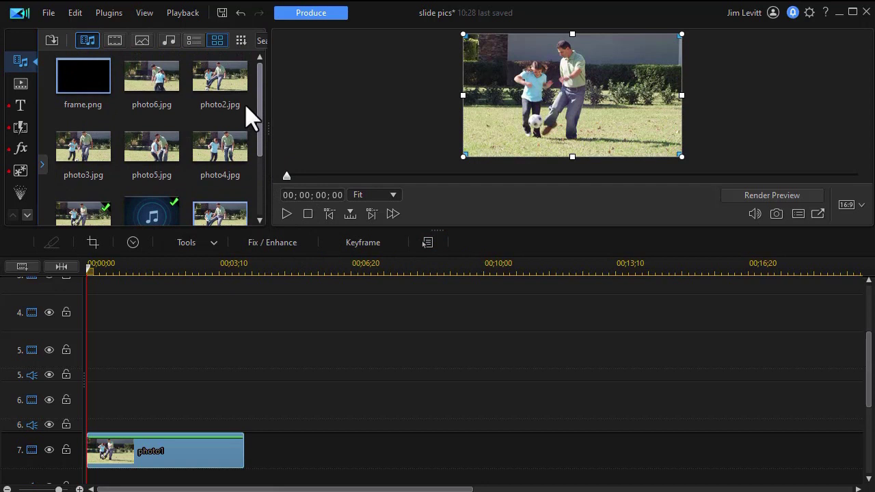
drag(216, 85, 66, 409)
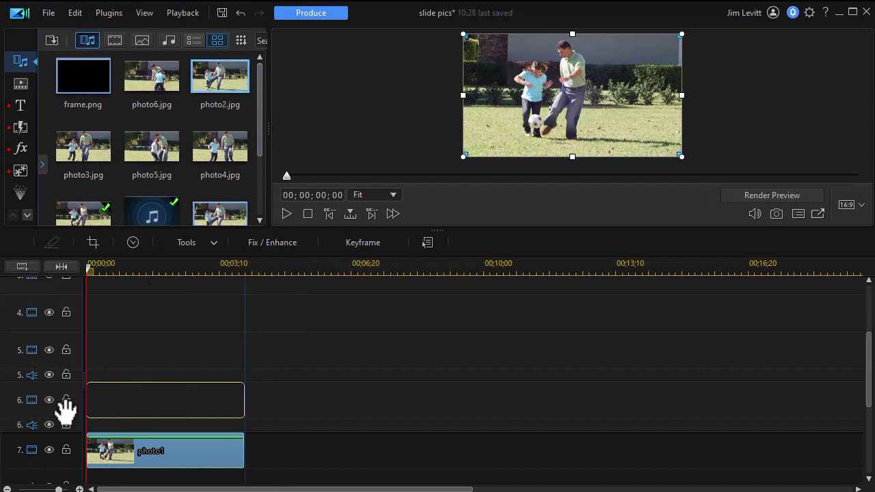
drag(96, 163, 62, 366)
Place photo4, photo5 and photo6 at the start of tracks 4, 3 and 2, and enlarge the timeline
mouse_move(219, 147)
mouse_down()
mouse_move(95, 315)
mouse_move(74, 317)
mouse_up()
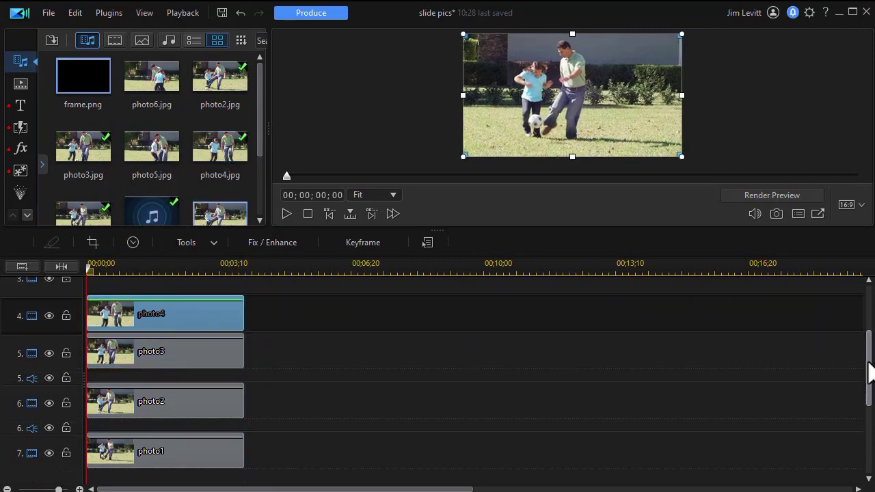
drag(870, 373, 868, 327)
mouse_move(153, 156)
mouse_down()
mouse_move(137, 339)
mouse_move(96, 390)
mouse_up()
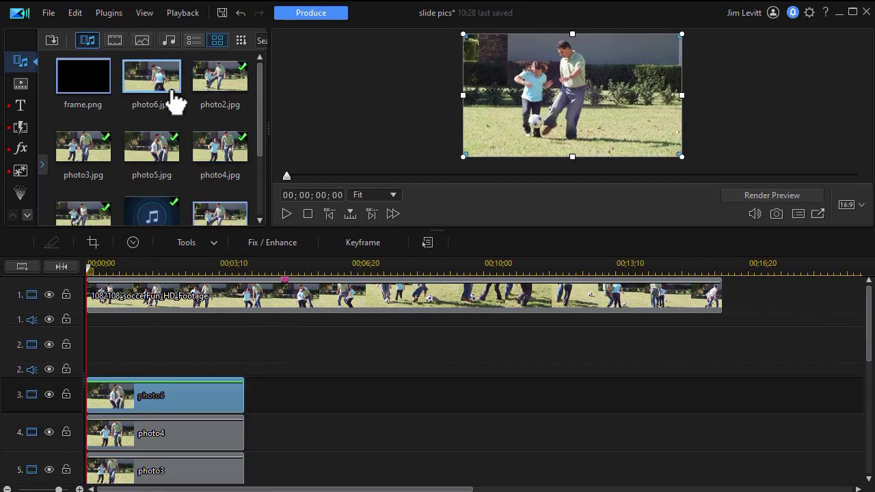
drag(172, 94, 70, 363)
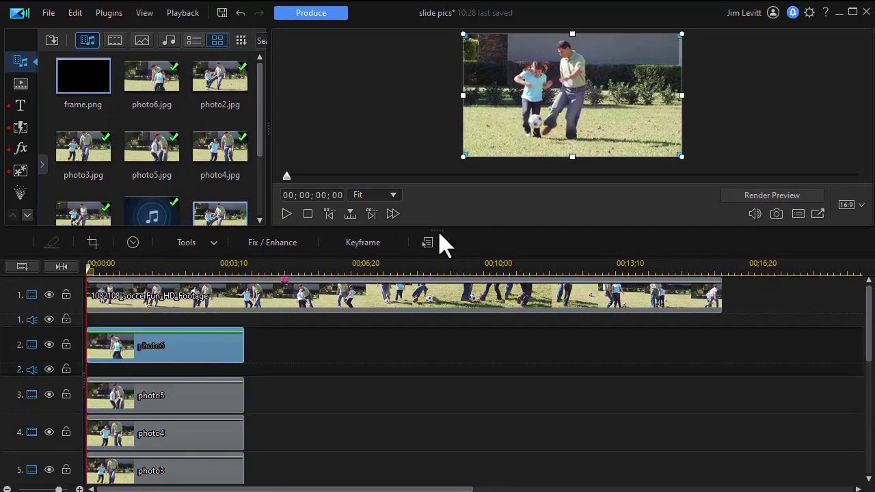
mouse_move(437, 230)
mouse_down()
mouse_move(363, 242)
mouse_move(362, 171)
mouse_up()
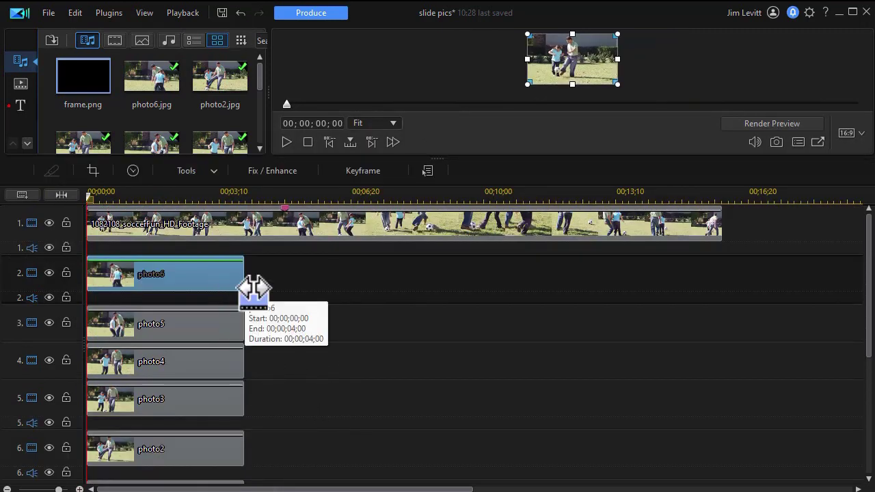
Shorten the photo2 through photo6 clips to a one-second duration
drag(315, 455, 205, 273)
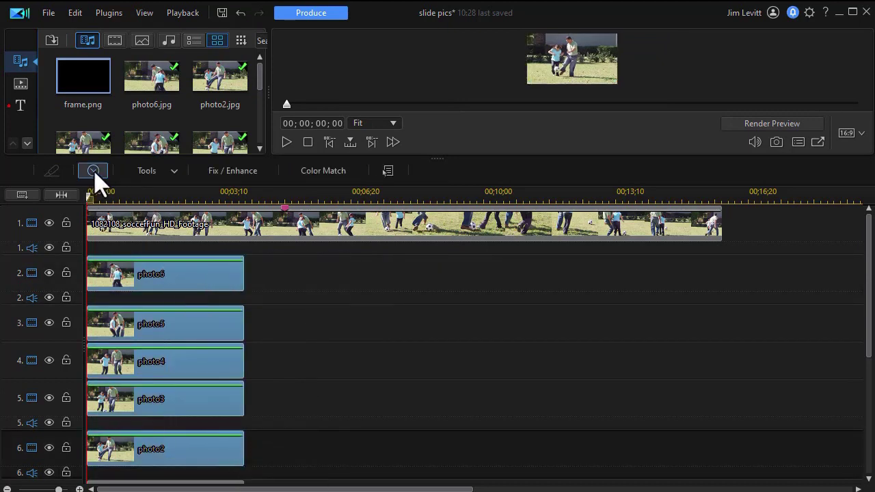
click(93, 171)
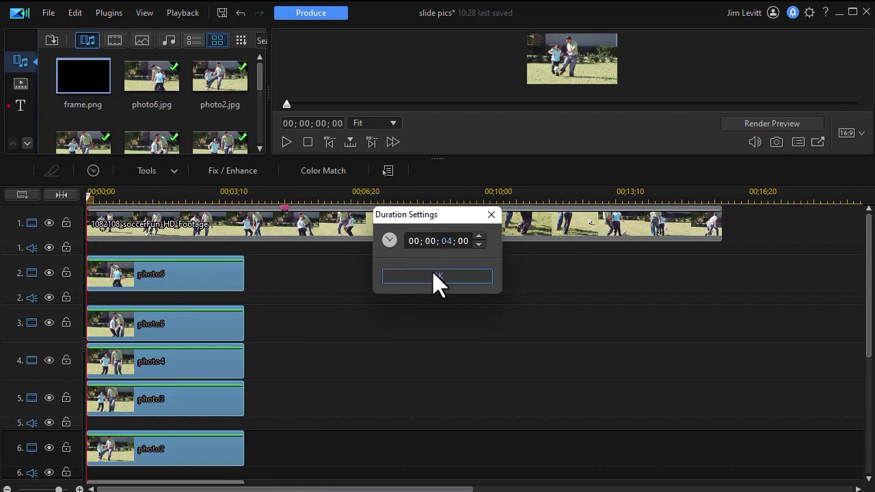
text(1)
key(Return)
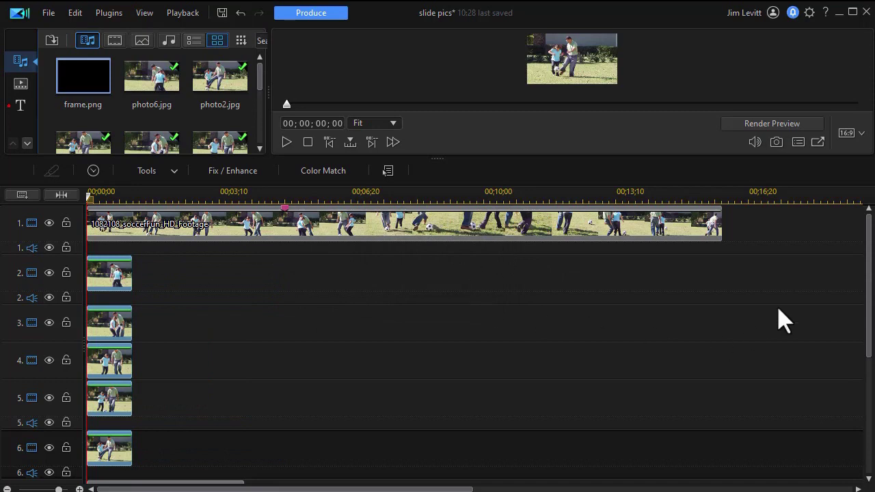
Zoom the timeline in to widen the clips and open photo1 in the PiP Designer
drag(869, 342, 869, 416)
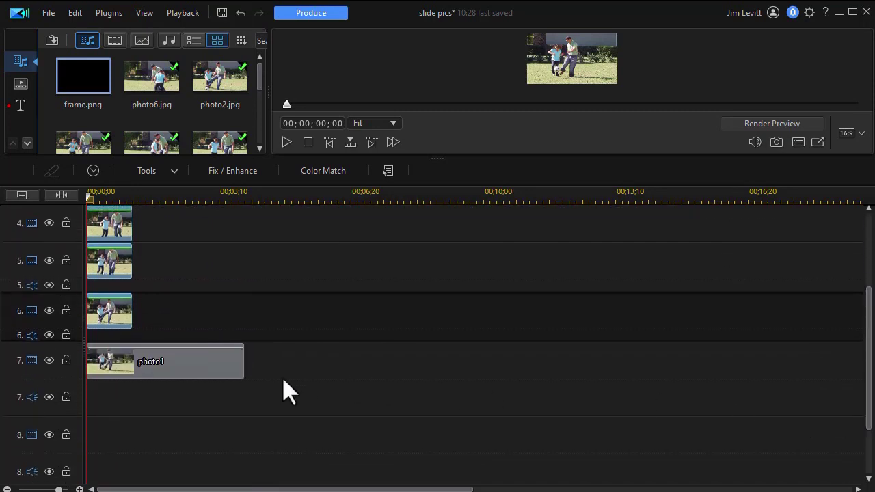
click(226, 374)
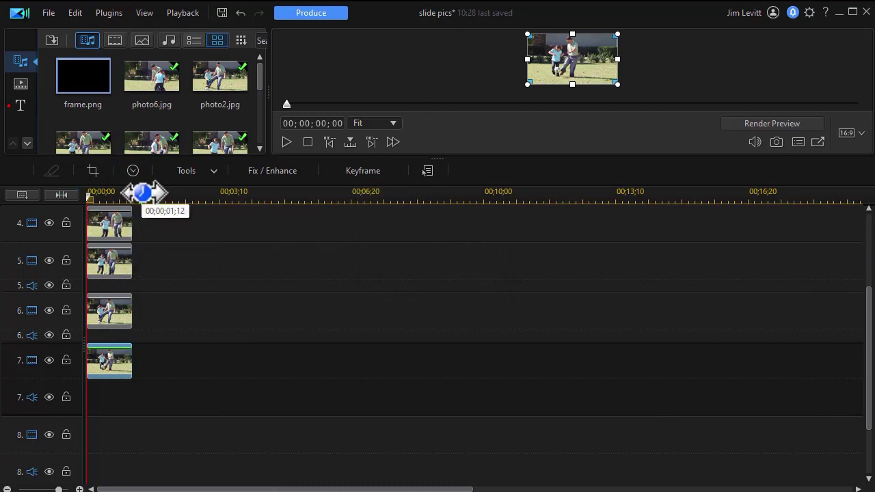
drag(143, 192, 483, 192)
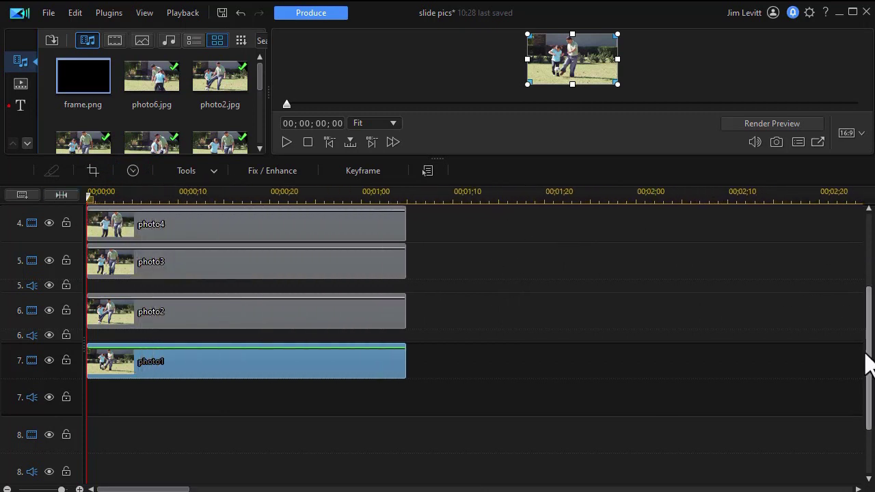
drag(869, 361, 853, 184)
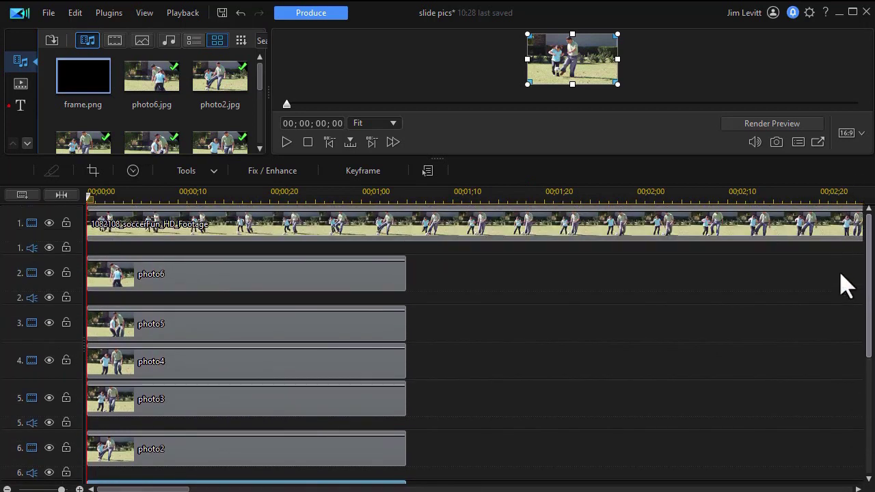
scroll(845, 283, down, 3)
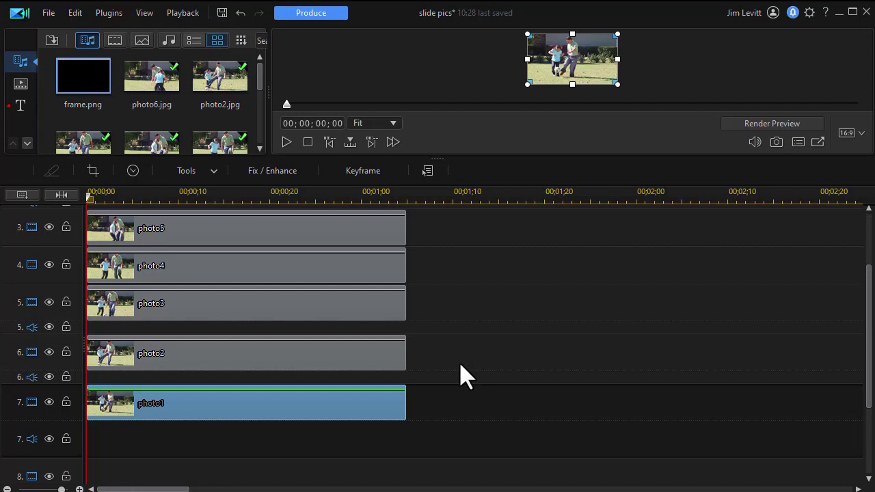
mouse_move(205, 409)
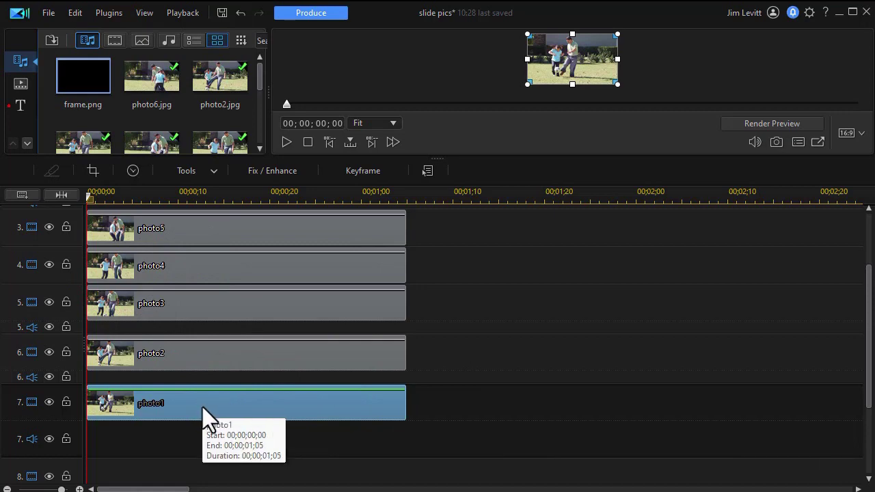
double_click(203, 408)
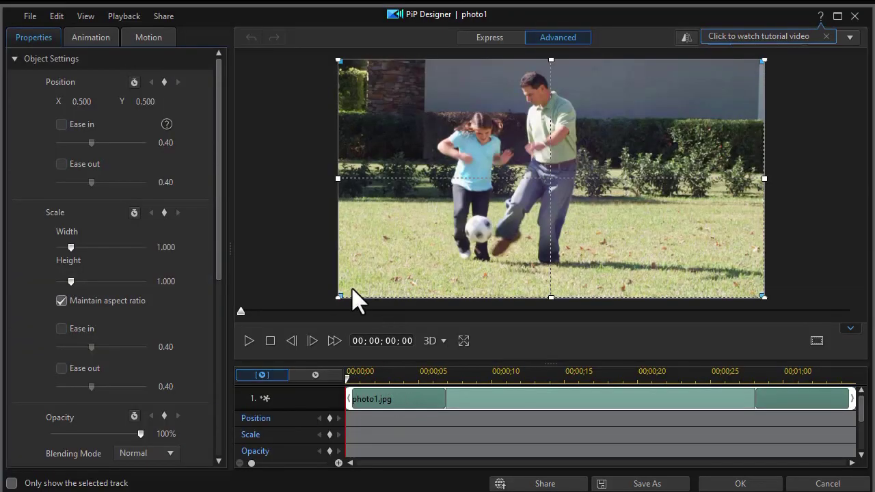
Add position keyframes to photo1 at the clip start and near its end
click(330, 418)
mouse_move(347, 376)
mouse_down()
mouse_move(360, 386)
mouse_move(769, 400)
mouse_up()
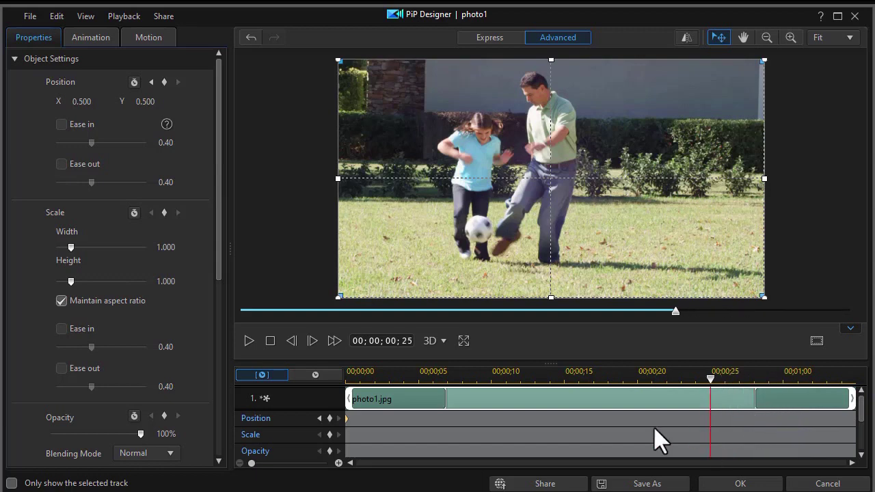
right_click(710, 415)
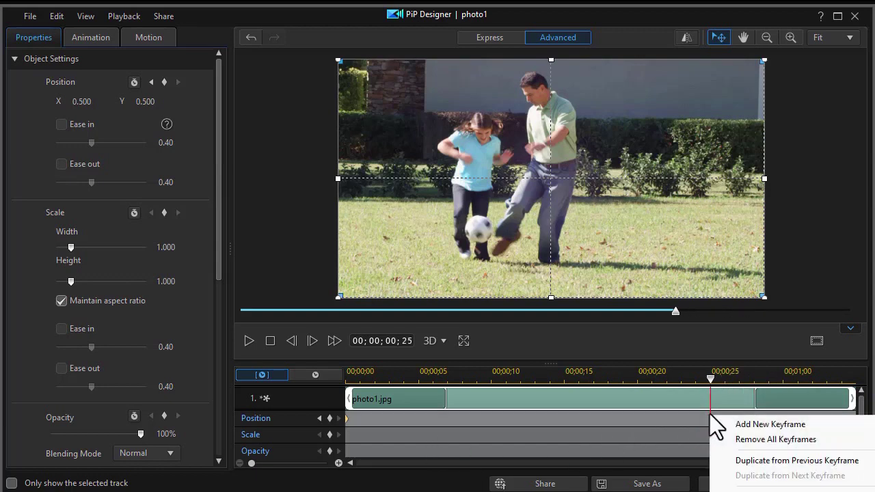
click(750, 467)
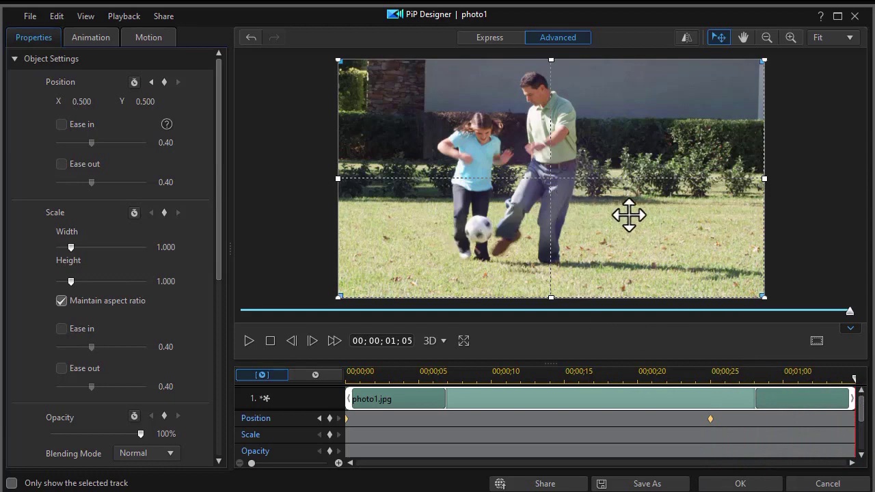
Drag photo1 fully off the left edge of the frame and apply the motion
drag(623, 206, 193, 203)
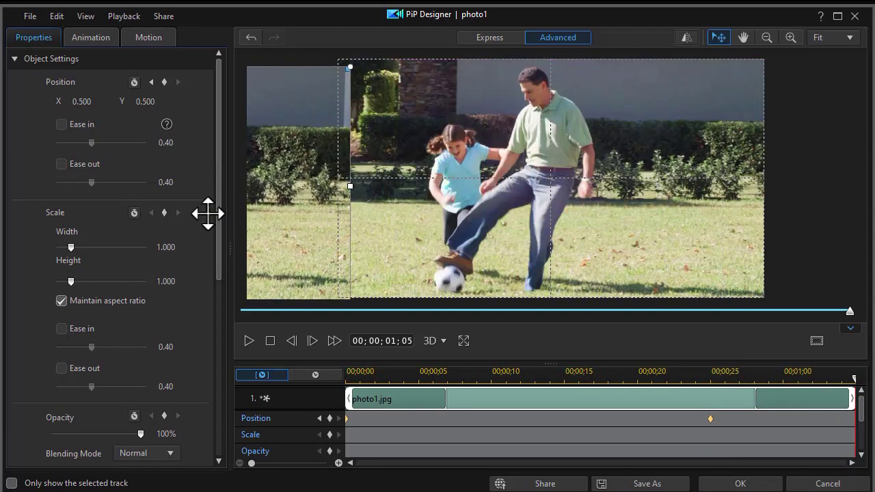
drag(193, 203, 196, 207)
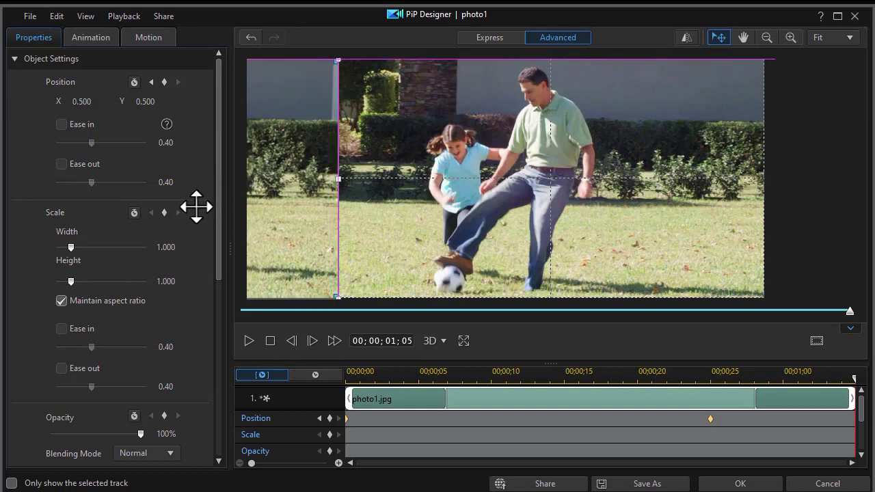
drag(196, 207, 196, 207)
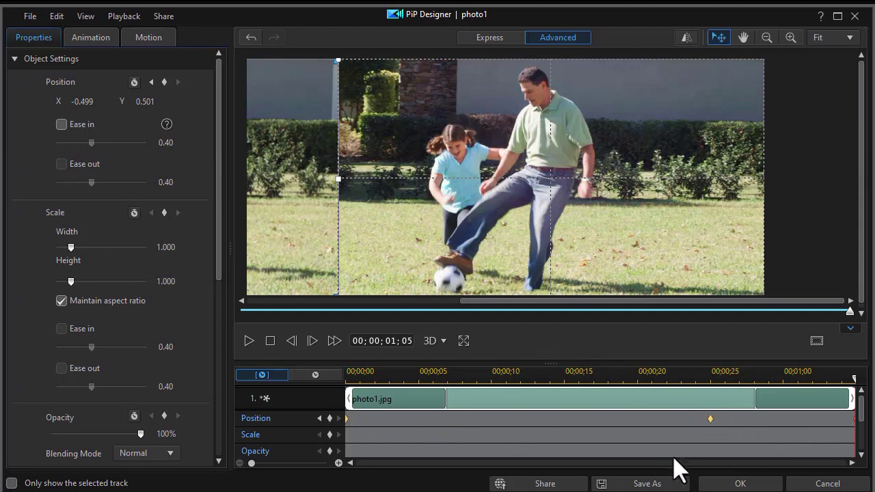
click(745, 484)
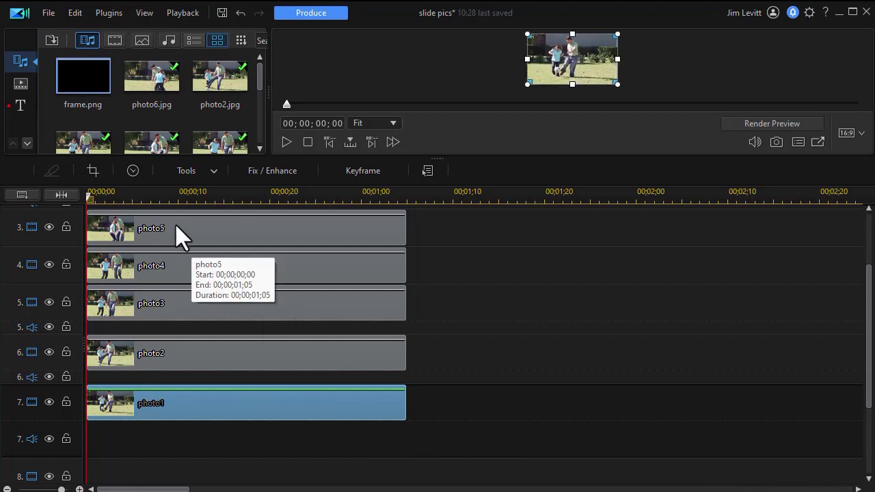
Copy photo1's keyframe attributes and paste them onto photo2 through photo5, replacing existing keyframes
right_click(304, 407)
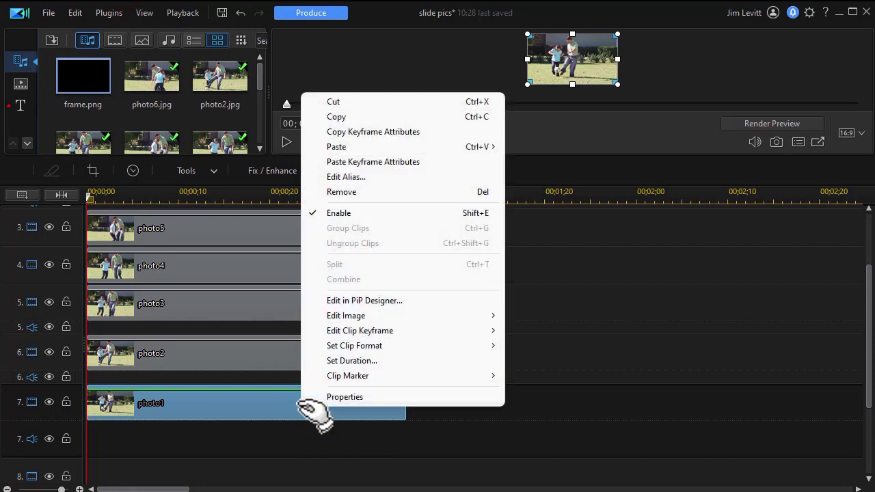
click(366, 133)
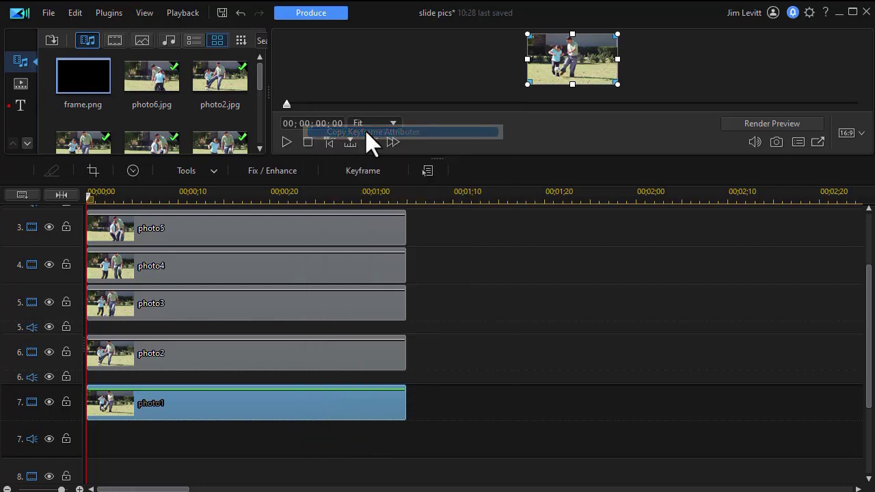
ctrl+click(325, 355)
ctrl+click(325, 308)
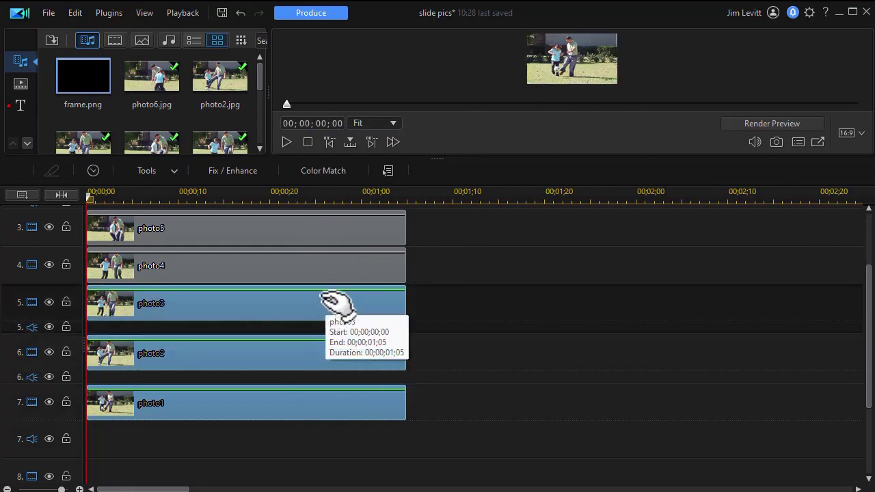
ctrl+click(317, 254)
ctrl+click(315, 222)
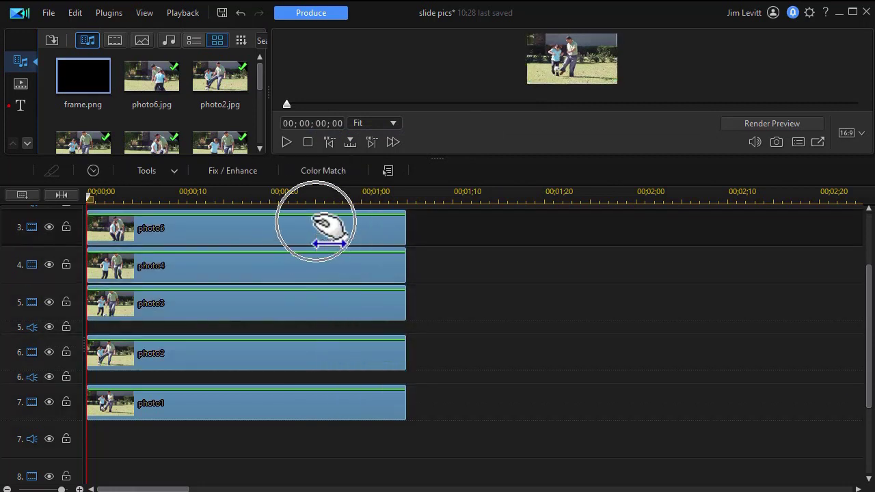
right_click(315, 222)
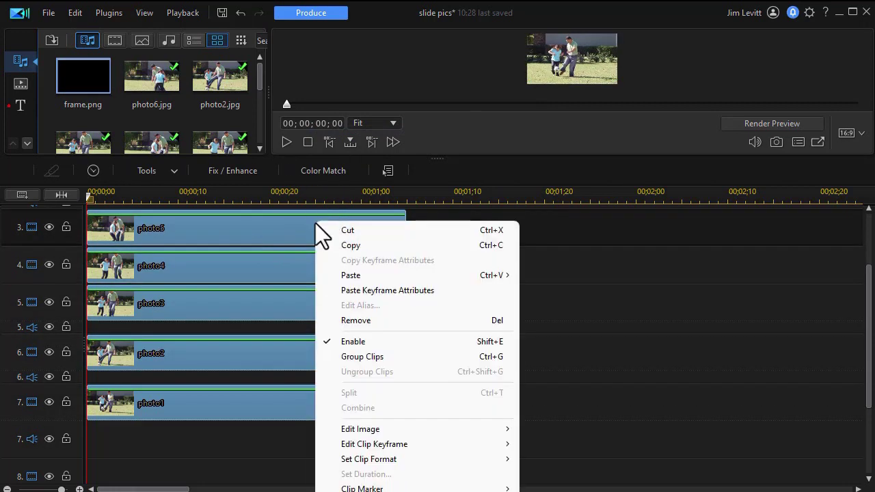
click(367, 290)
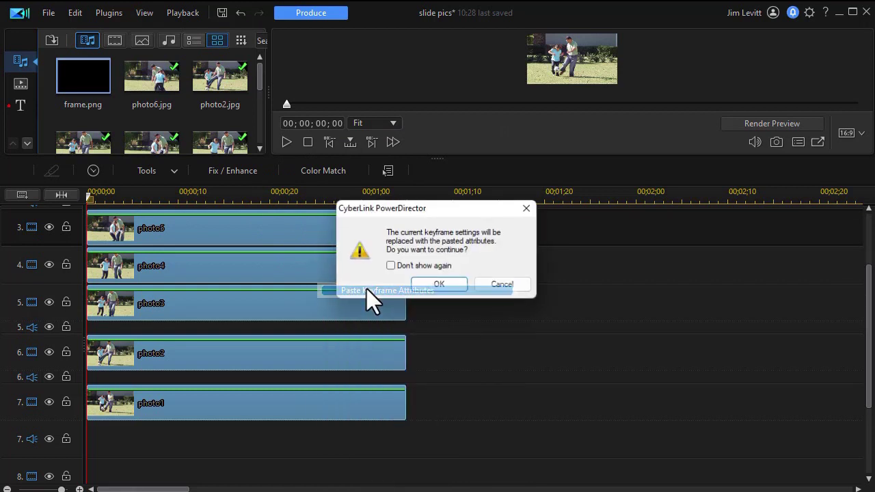
click(440, 285)
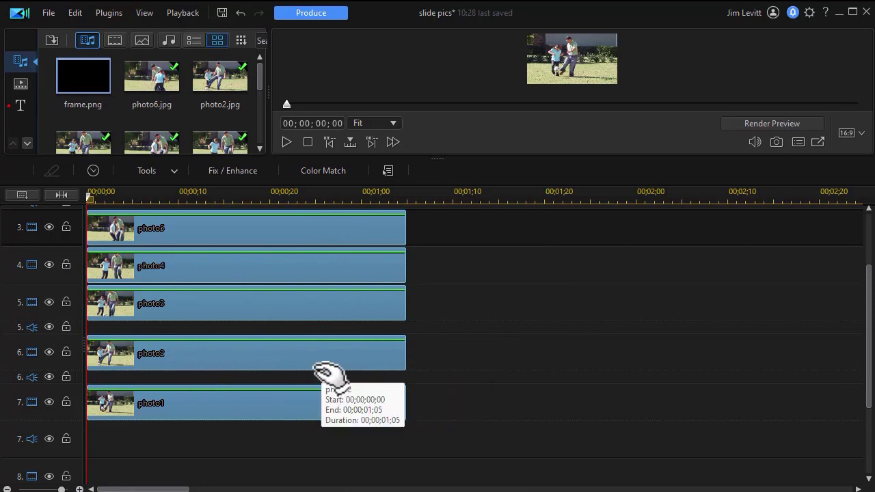
mouse_move(396, 408)
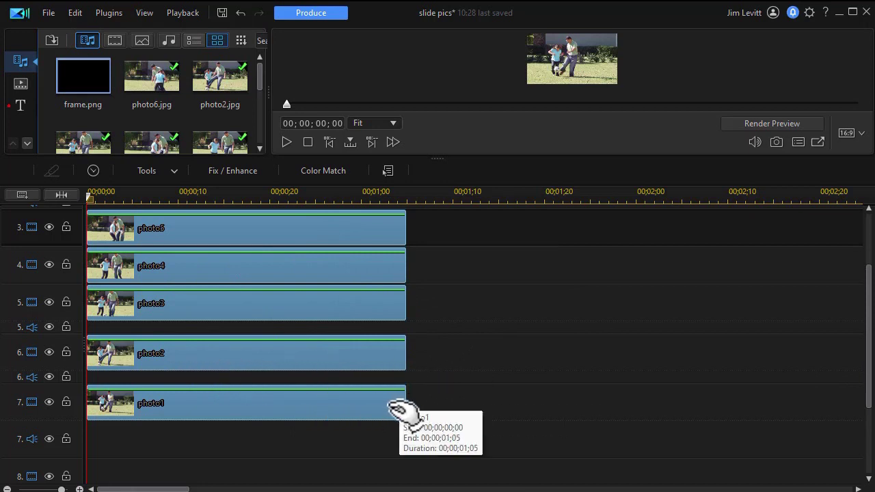
Shift photo2 to start just under one second in, and photo3 later still on its track
click(439, 375)
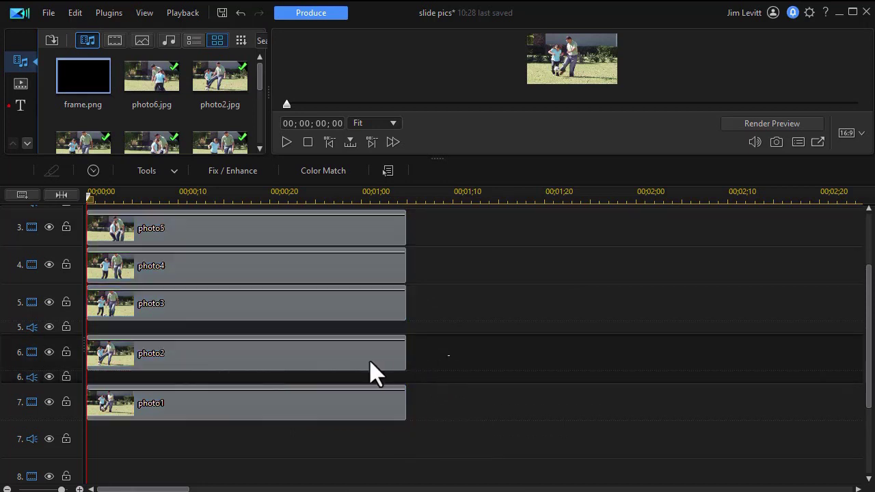
drag(348, 371, 607, 365)
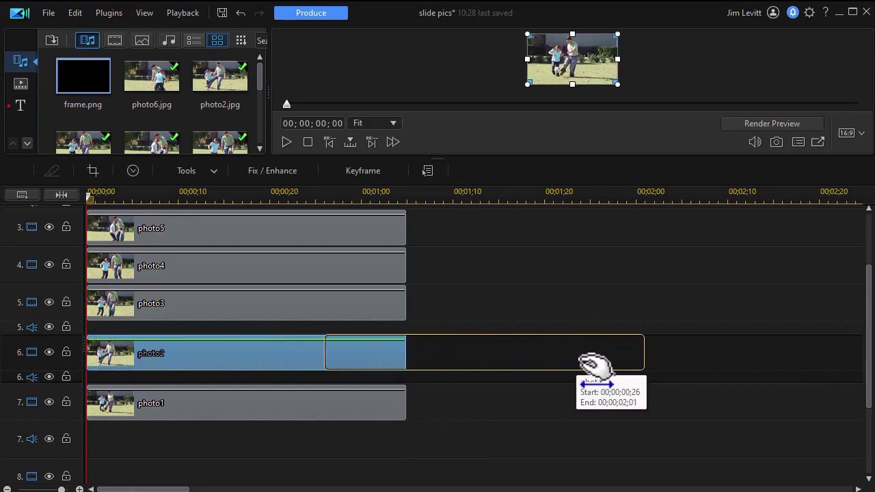
drag(619, 398, 642, 402)
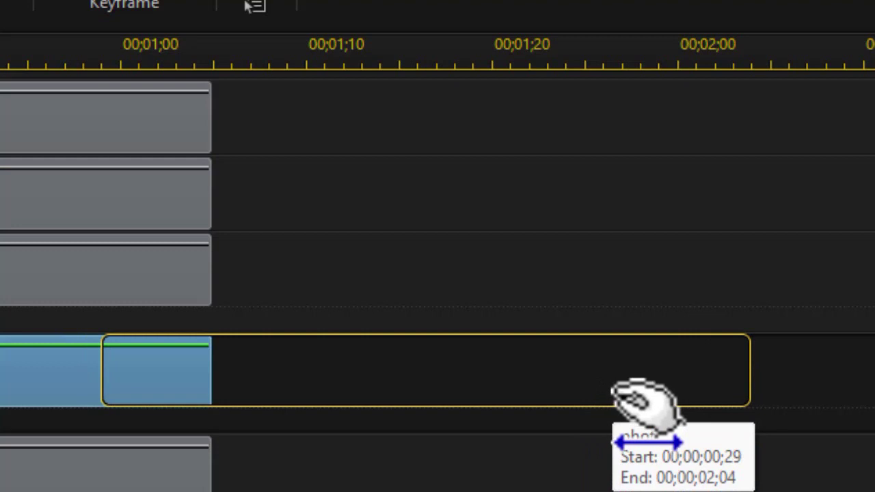
drag(642, 402, 573, 409)
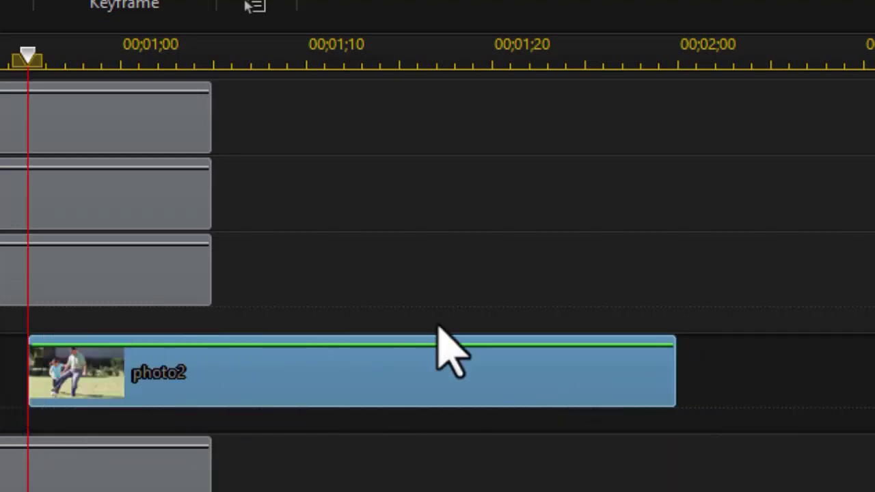
mouse_move(287, 373)
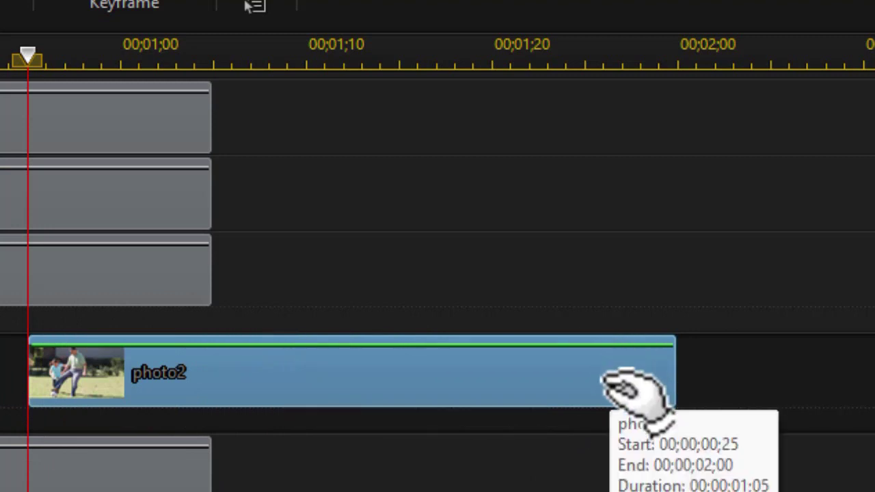
click(123, 283)
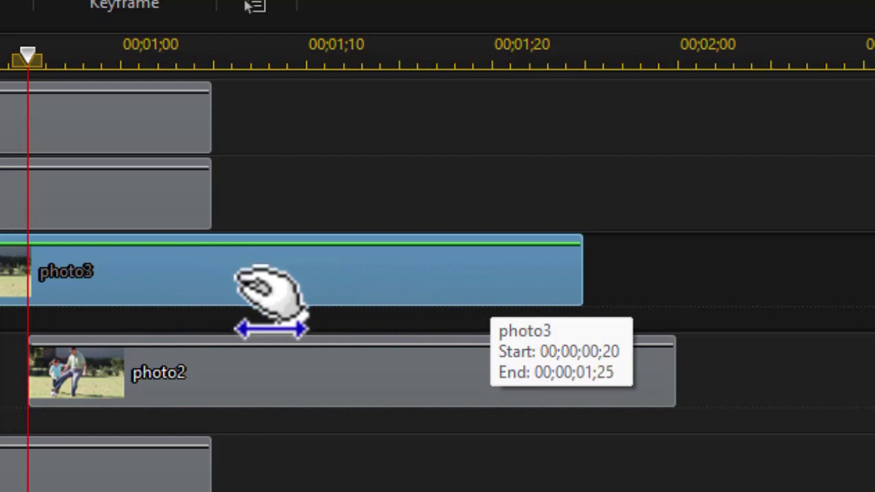
drag(270, 293, 867, 287)
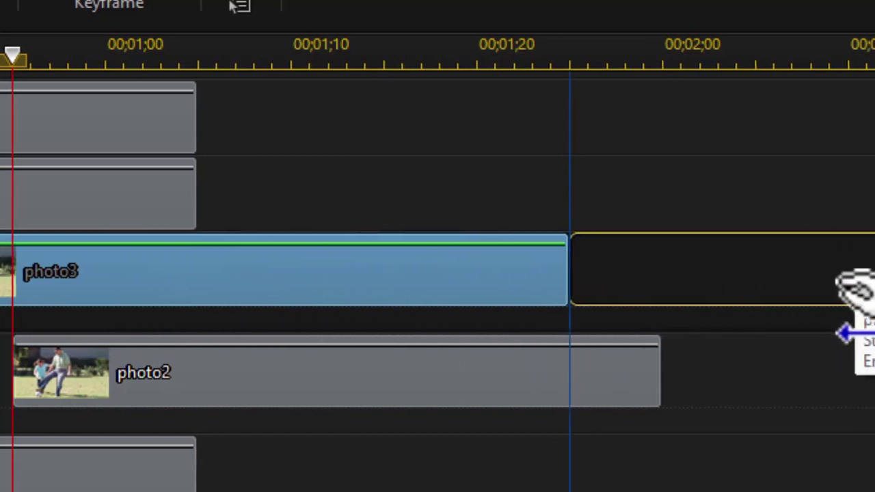
drag(866, 288, 660, 312)
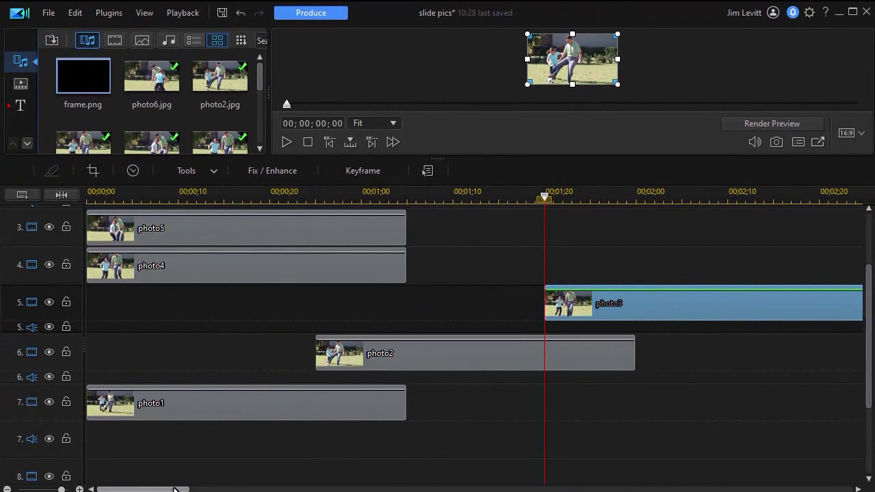
Move photo4 later on track 4, then photo5 on track 3 to start after photo4
drag(174, 489, 198, 489)
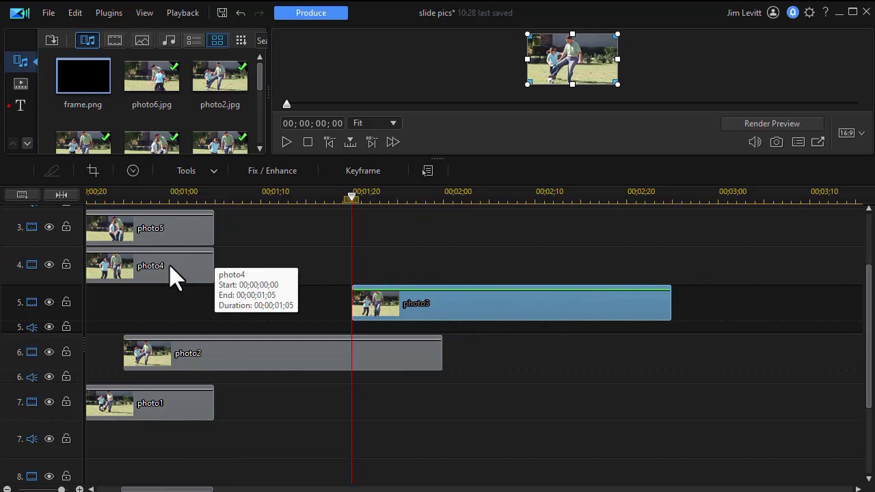
drag(174, 277, 858, 277)
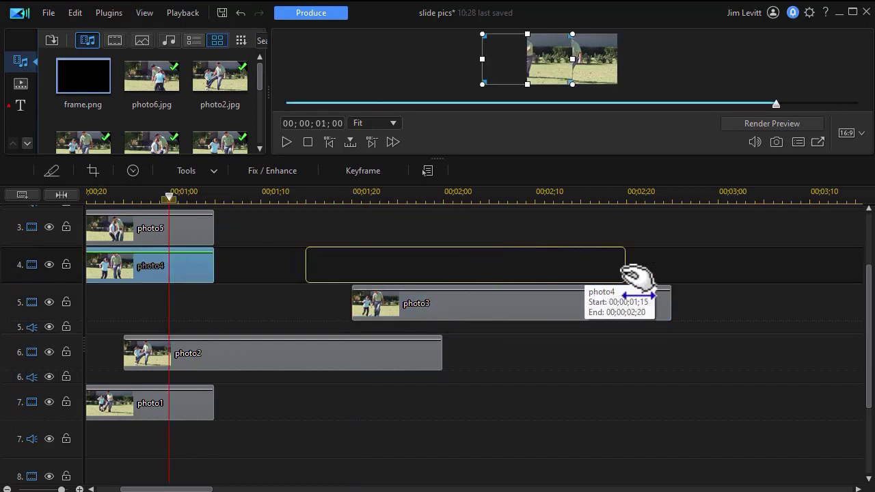
mouse_move(858, 277)
mouse_down()
mouse_move(837, 277)
mouse_move(860, 276)
mouse_up()
drag(422, 195, 299, 199)
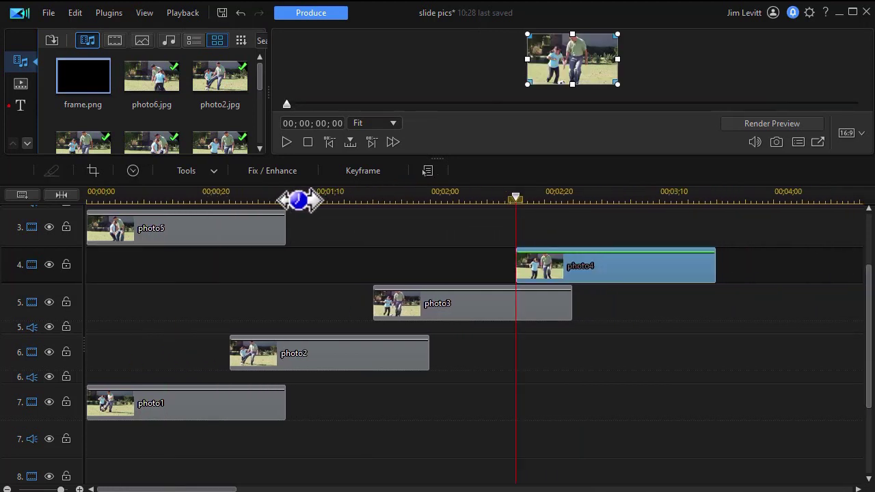
click(196, 231)
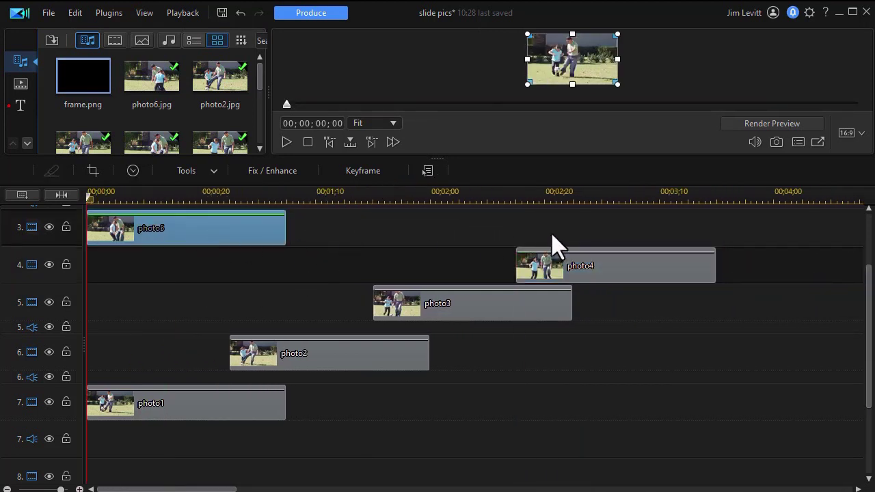
drag(205, 229, 657, 277)
mouse_move(670, 274)
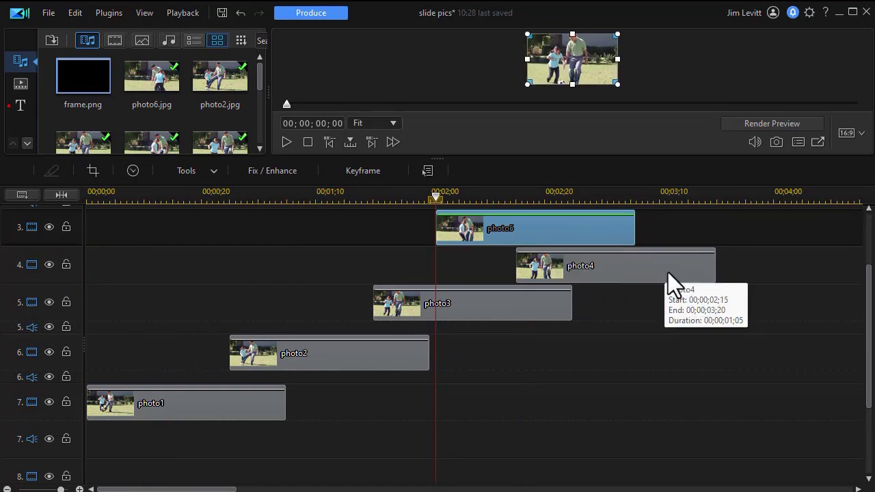
click(670, 273)
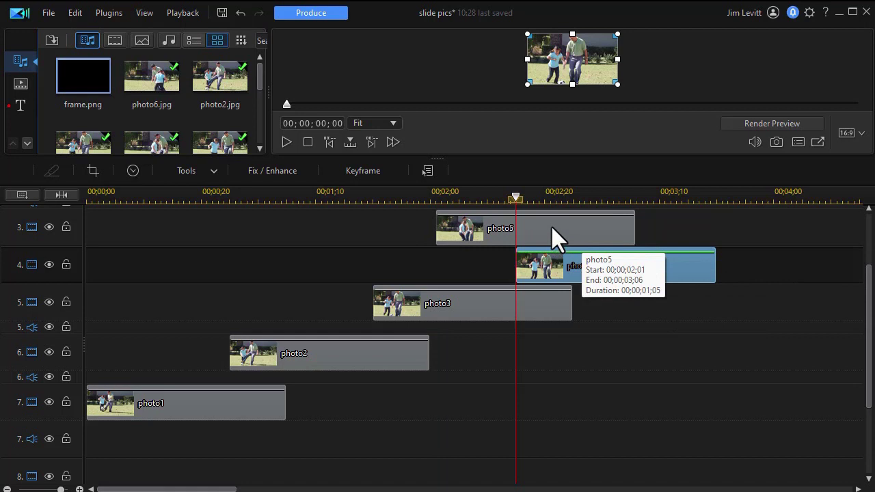
mouse_move(552, 229)
mouse_down()
mouse_move(828, 232)
mouse_move(786, 234)
mouse_up()
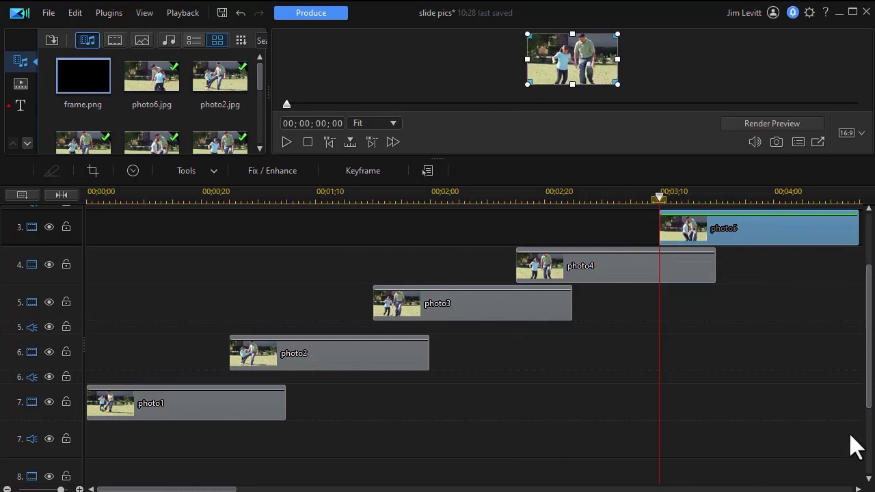
drag(871, 391, 866, 338)
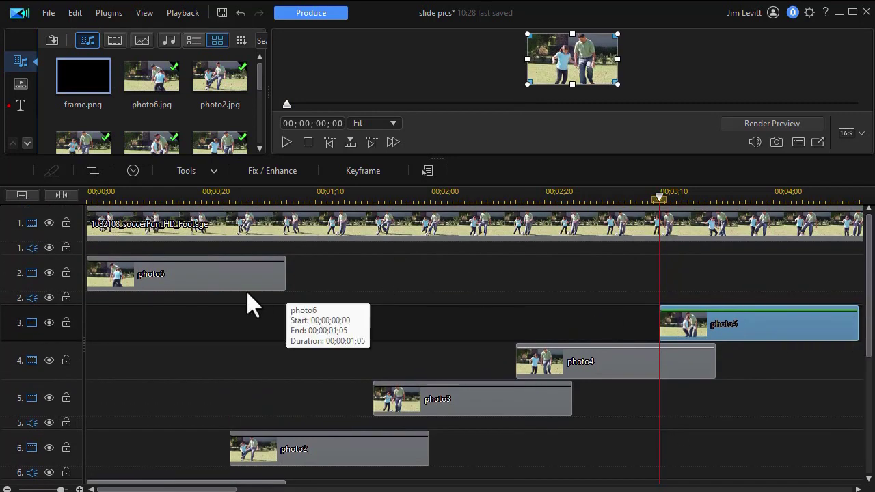
Delete the clip on track 7
click(272, 482)
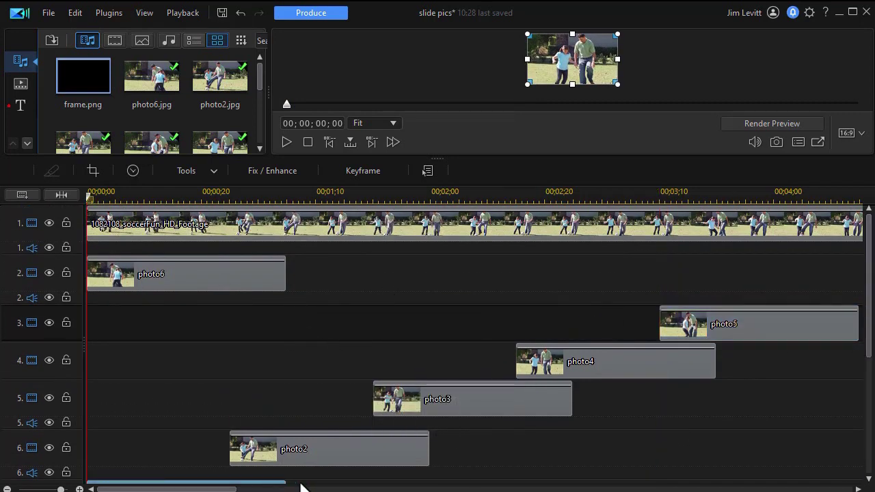
scroll(274, 472, down, 2)
key(Delete)
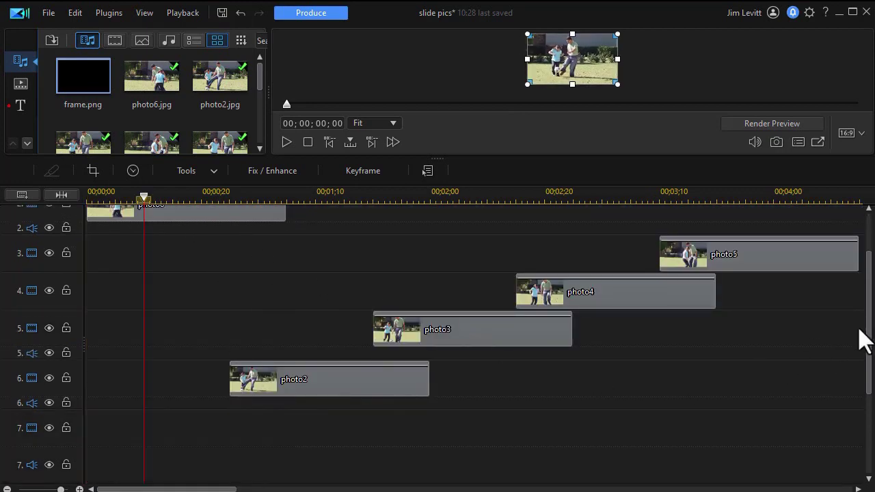
drag(871, 333, 855, 234)
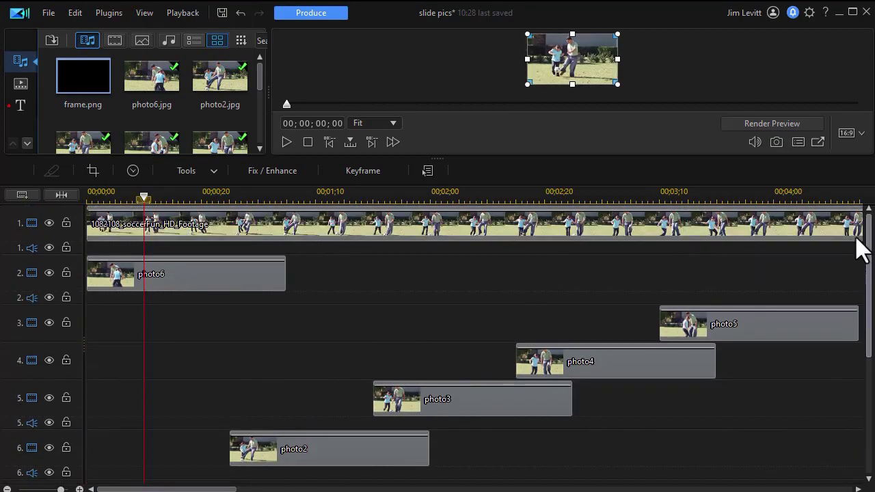
Move photo6 on track 2 to start just after 00;04;00, following photo5
click(239, 279)
drag(380, 293, 271, 284)
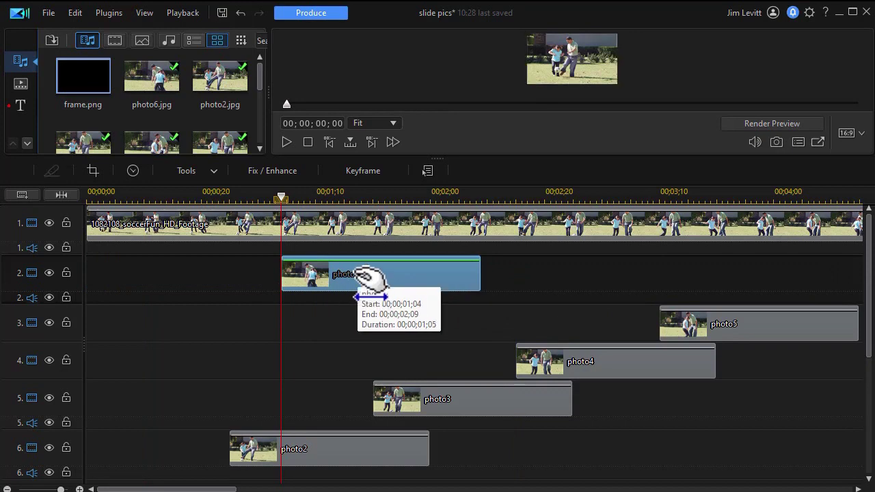
drag(372, 274, 858, 302)
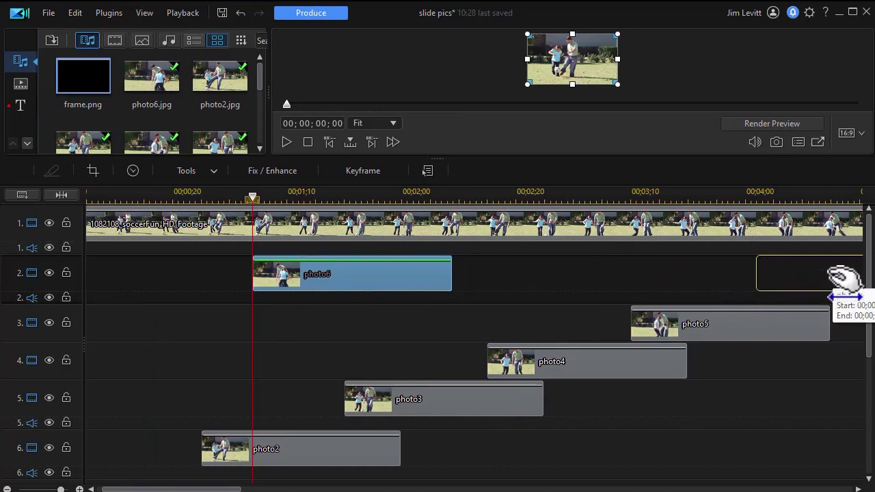
drag(858, 301, 843, 279)
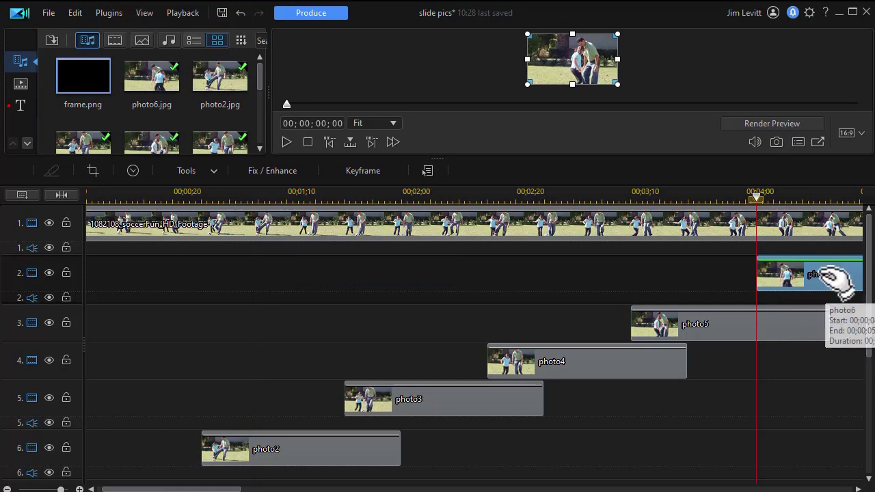
drag(834, 279, 851, 277)
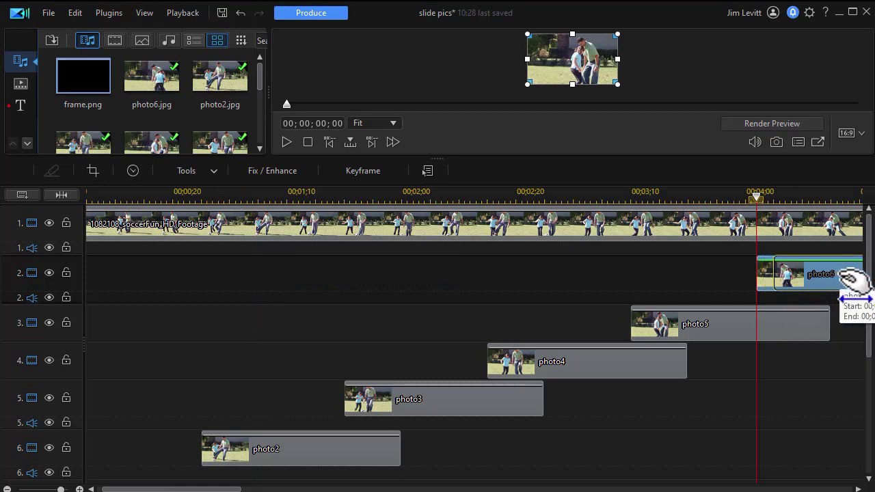
drag(851, 277, 852, 278)
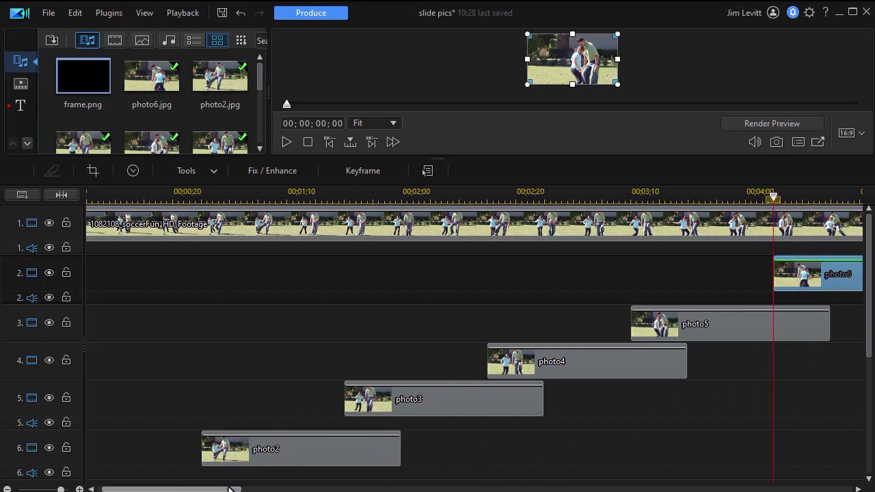
drag(230, 489, 305, 489)
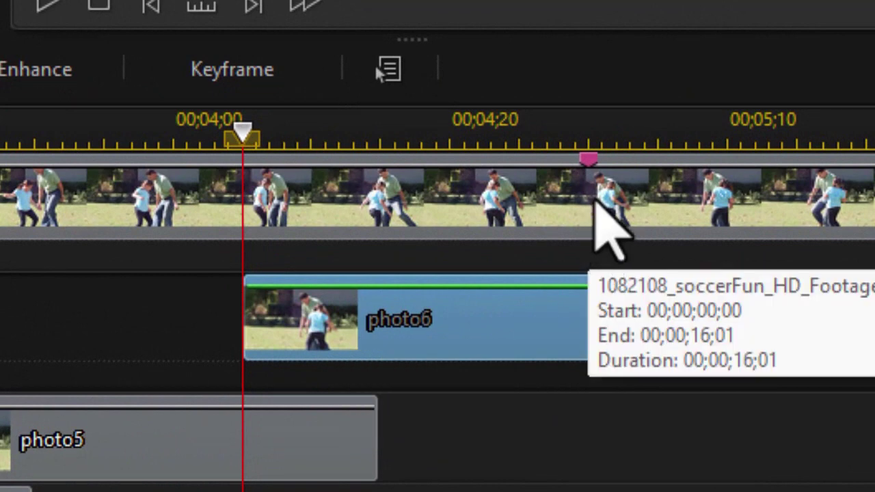
Split the soccer footage at the 00;05;00 marker
click(587, 158)
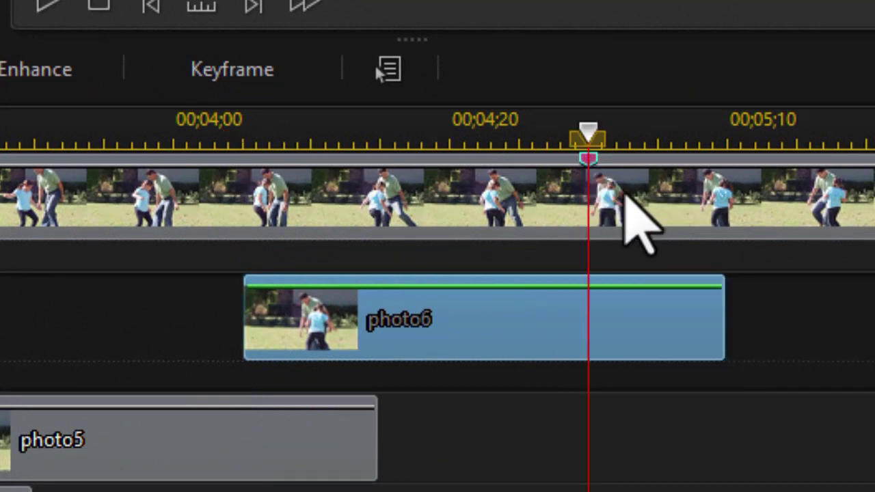
click(631, 195)
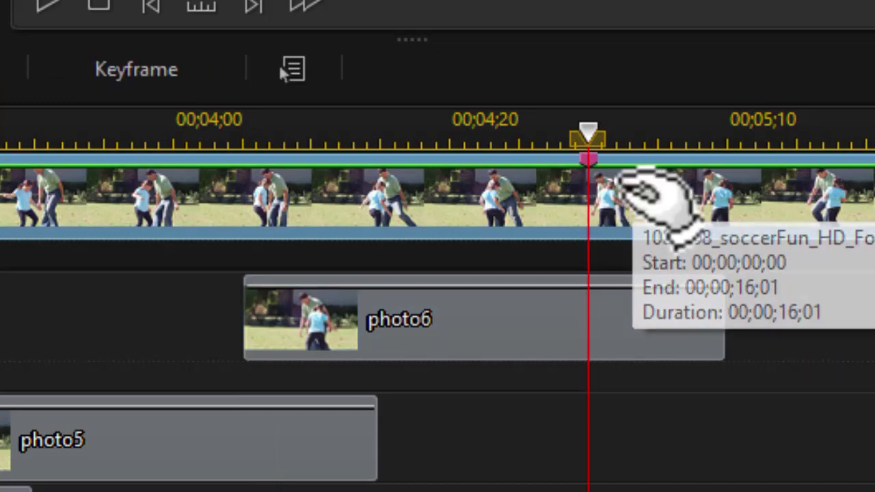
key(ctrl+t)
Remove the first five seconds leaving a gap, and place the remainder after photo6 on track 2
click(394, 195)
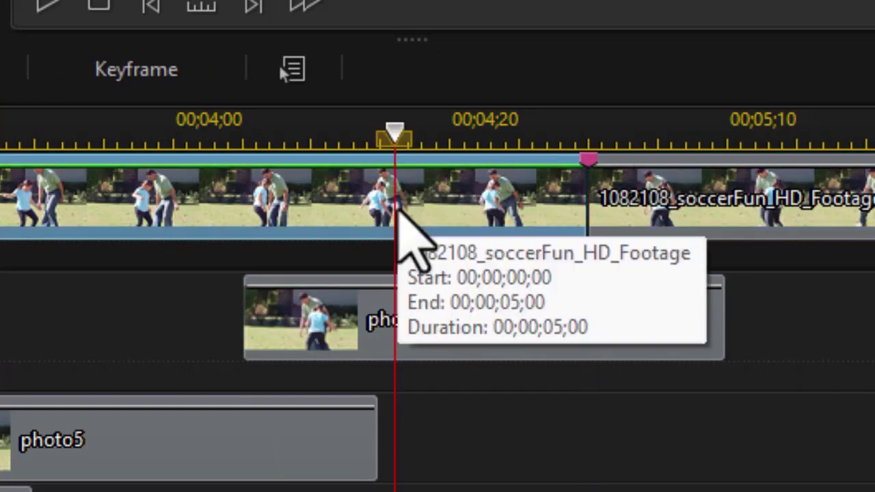
right_click(448, 211)
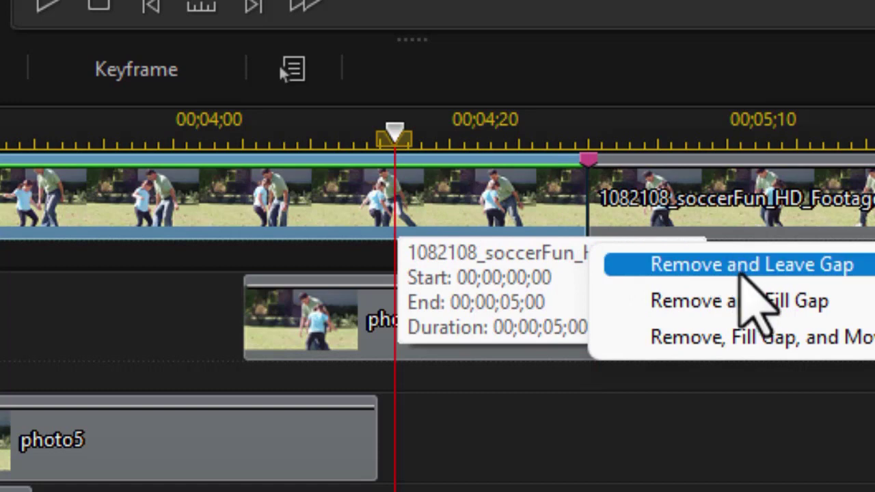
click(740, 268)
drag(687, 213, 835, 350)
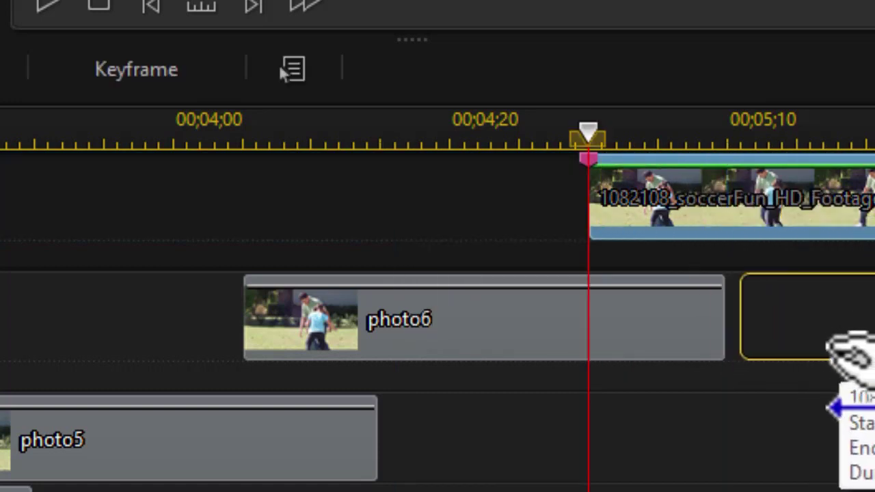
drag(836, 350, 842, 368)
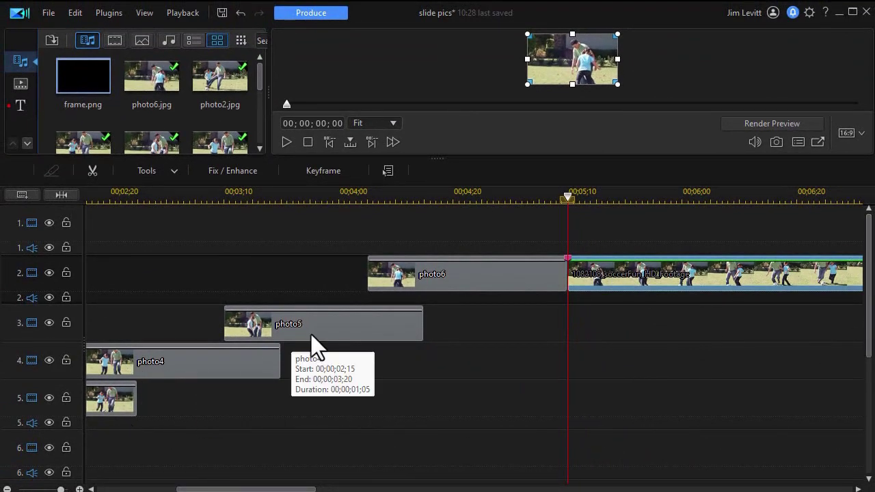
Return the playhead to the project start and enlarge the preview window for playback
drag(568, 198, 89, 196)
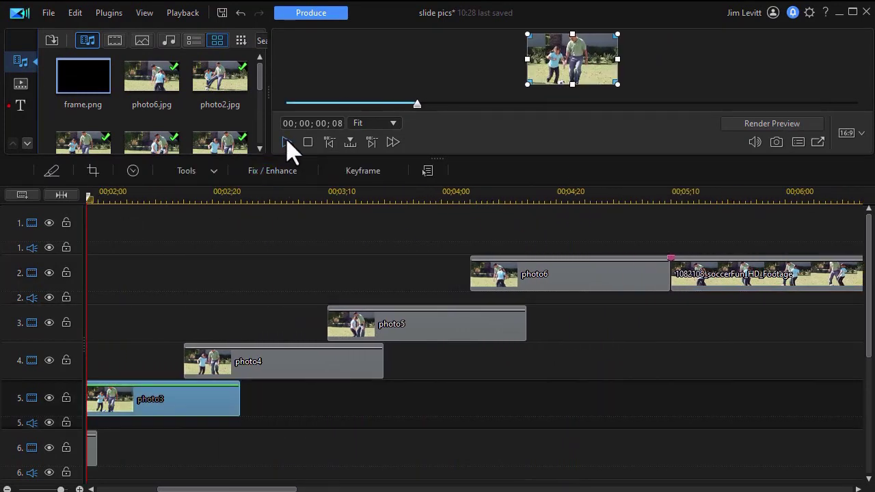
drag(438, 159, 437, 335)
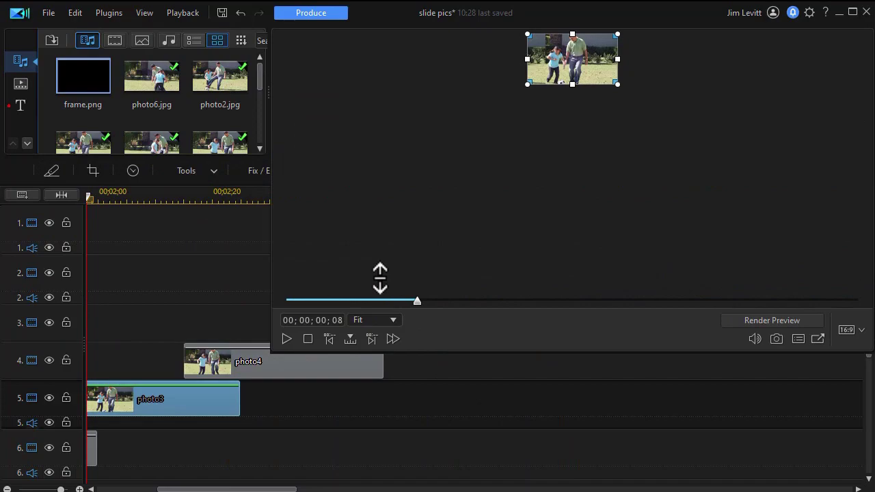
drag(380, 278, 362, 307)
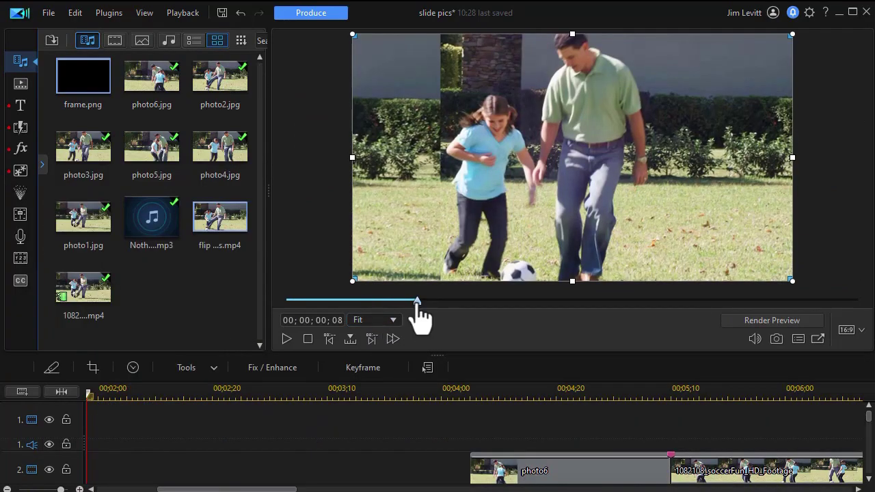